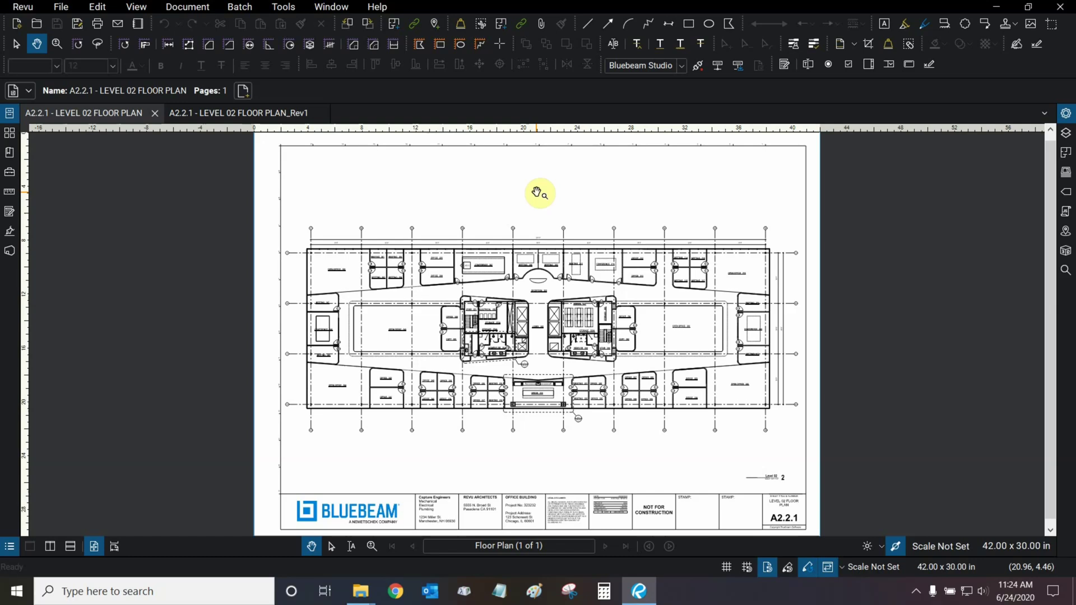
Start Compare Documents with LEVEL 02 FLOOR PLAN.pdf as Document A and the _Rev1.pdf as Document B.
click(187, 7)
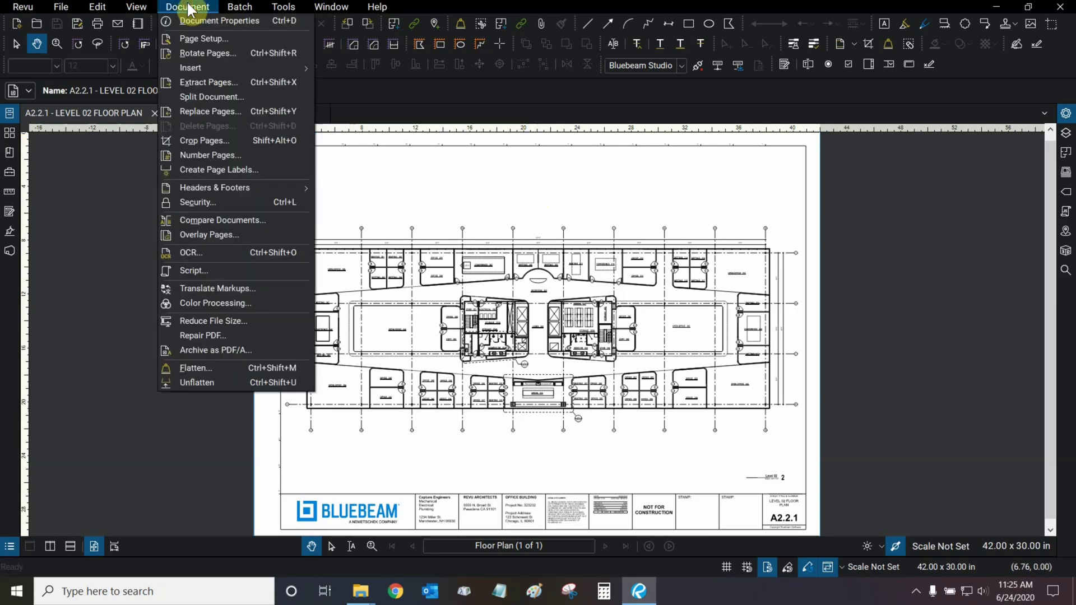
click(218, 221)
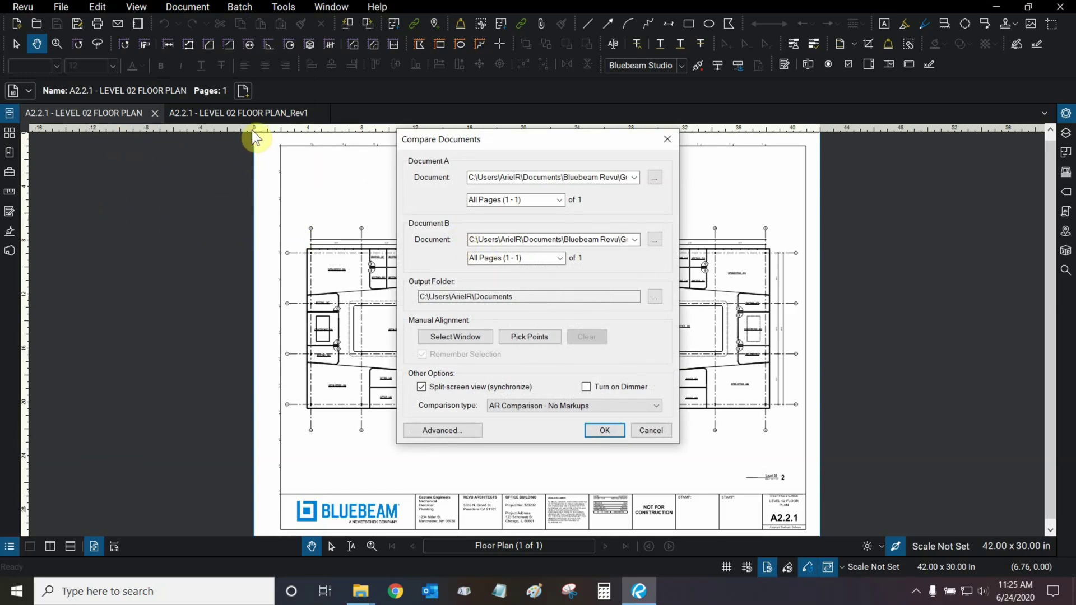
click(638, 180)
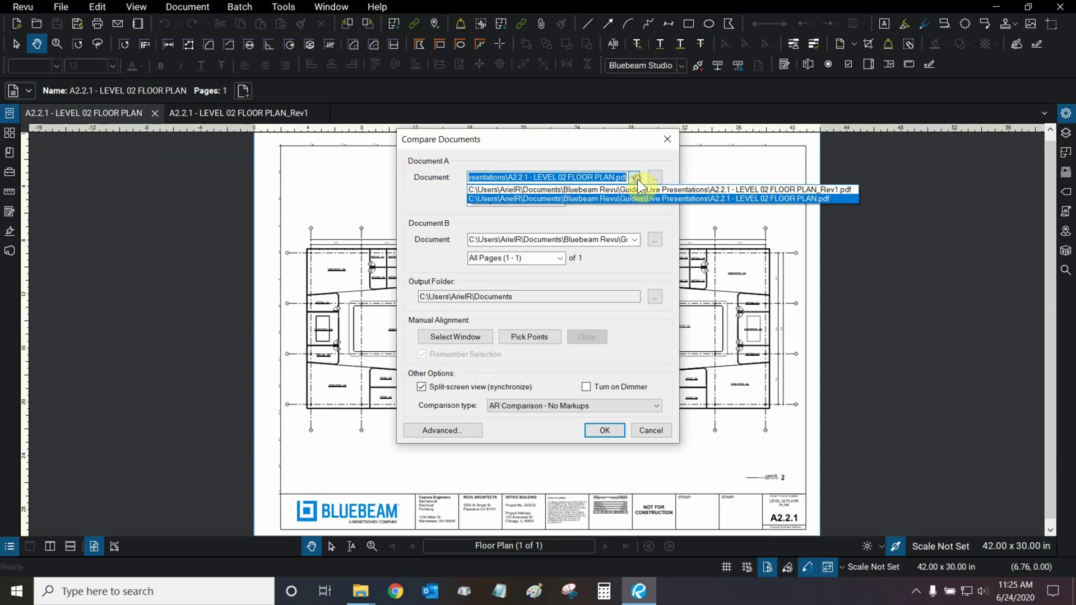
click(634, 196)
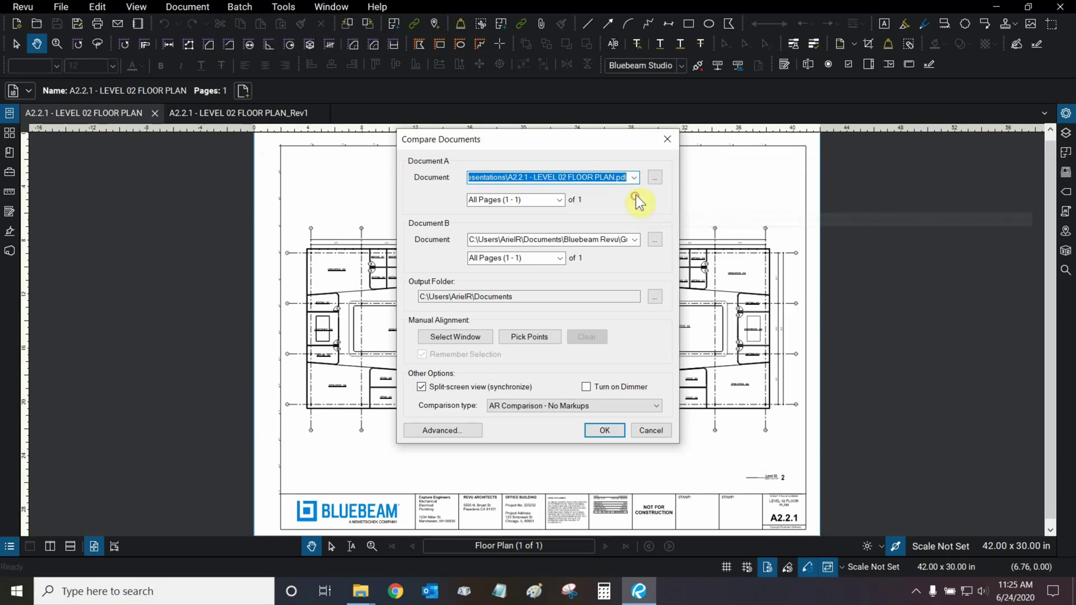
click(635, 240)
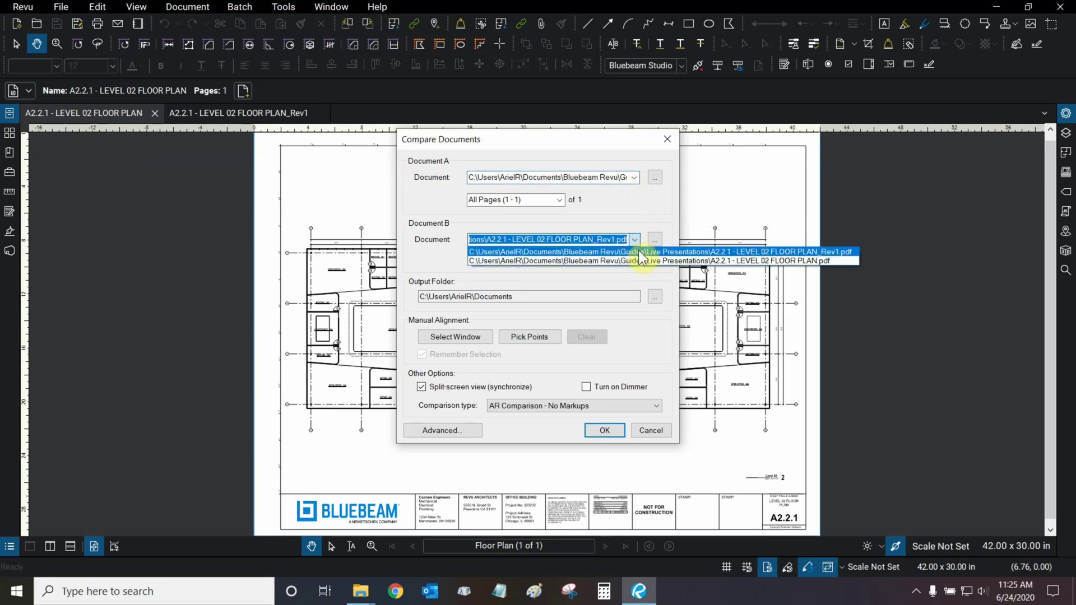
click(638, 251)
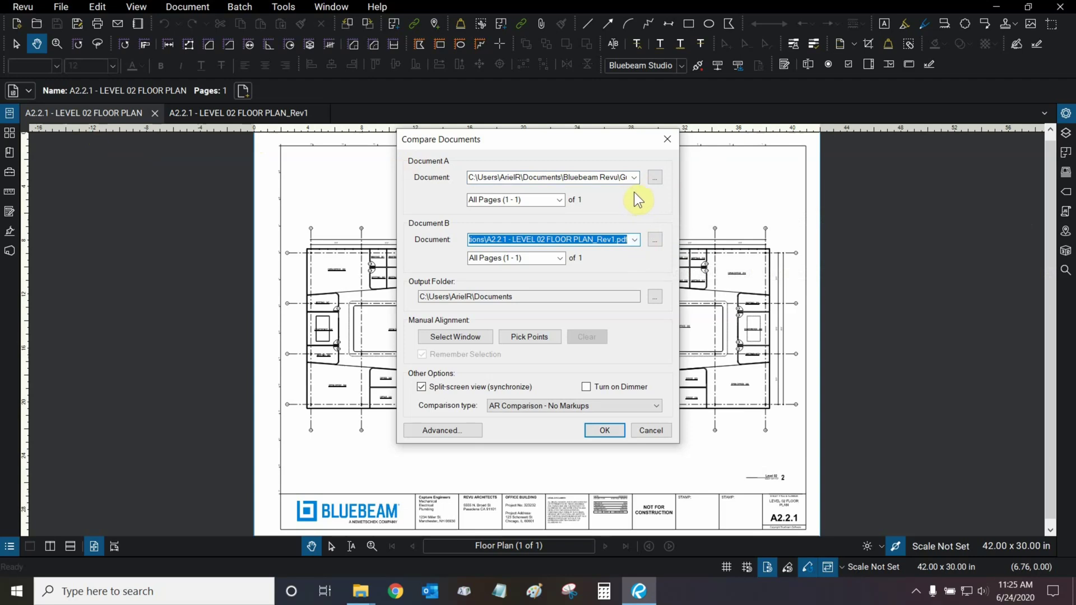
Keep AR Comparison - No Markups as the comparison type and bring up the advanced options.
click(656, 182)
click(501, 406)
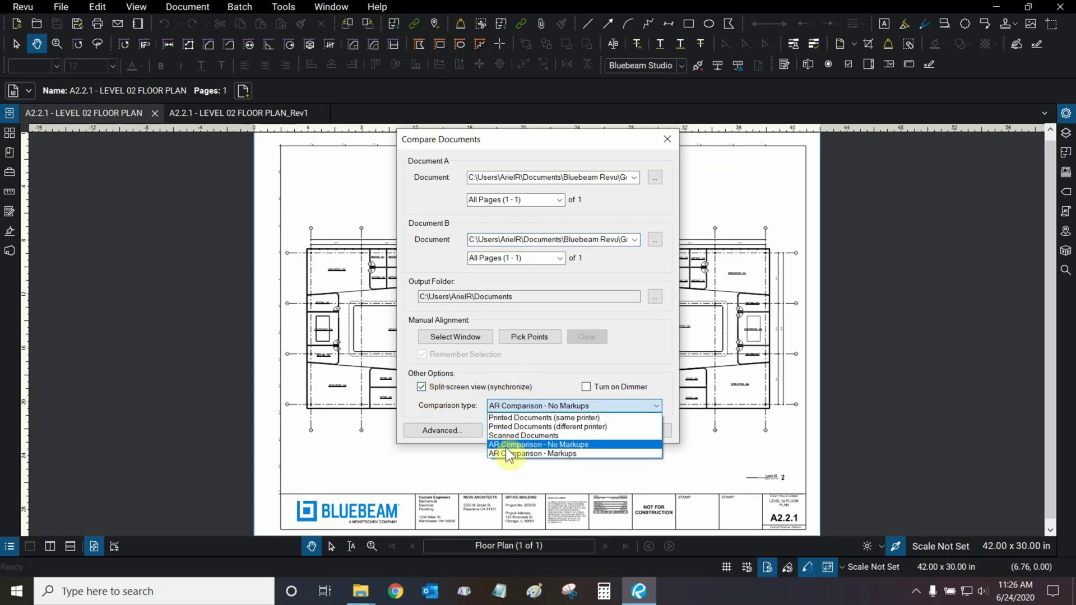
click(548, 366)
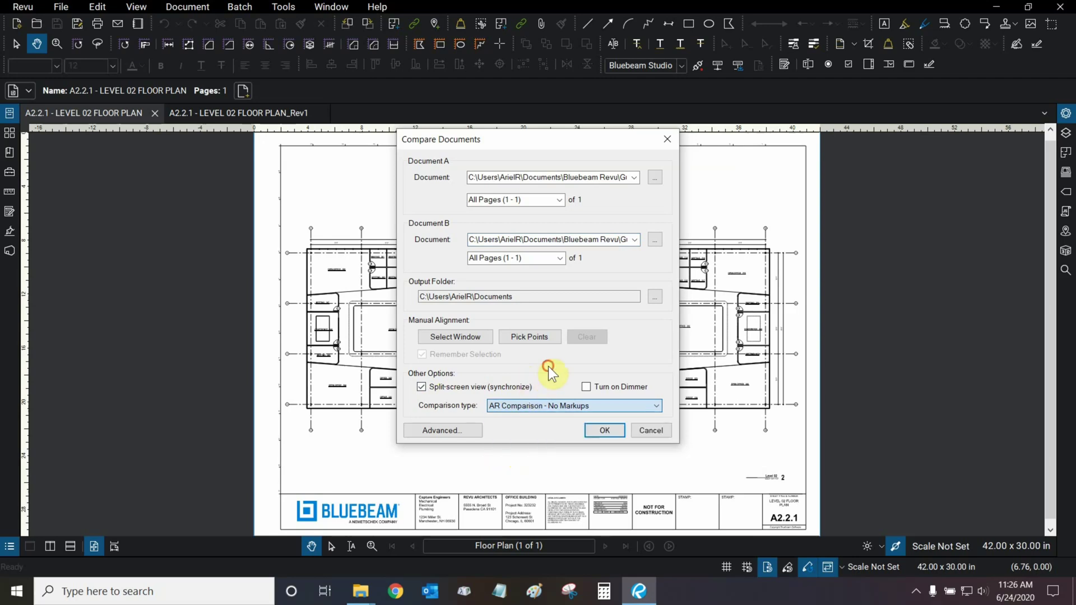
click(439, 432)
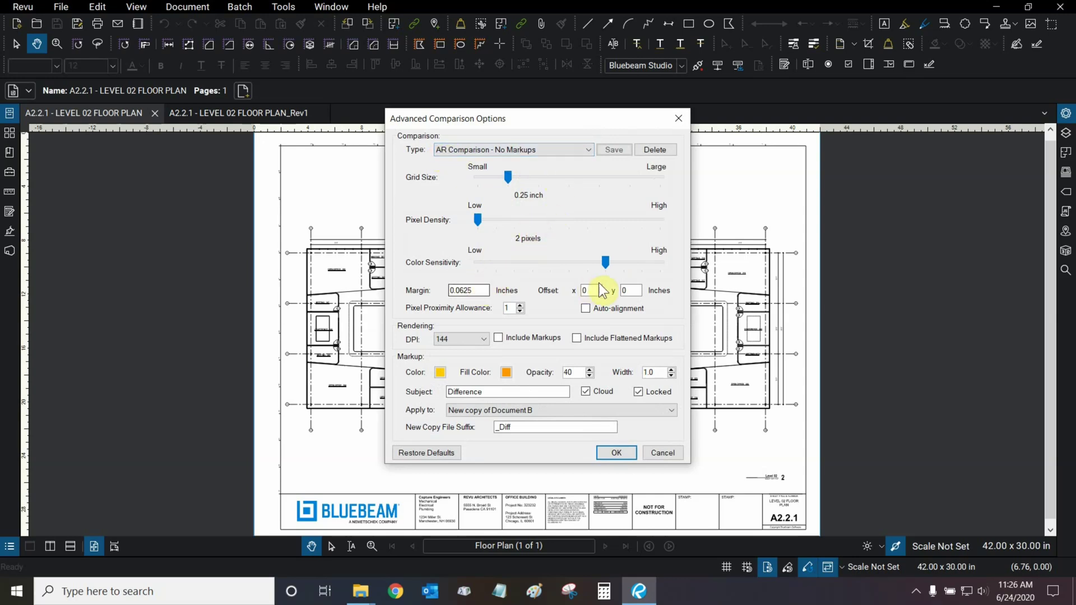
click(473, 338)
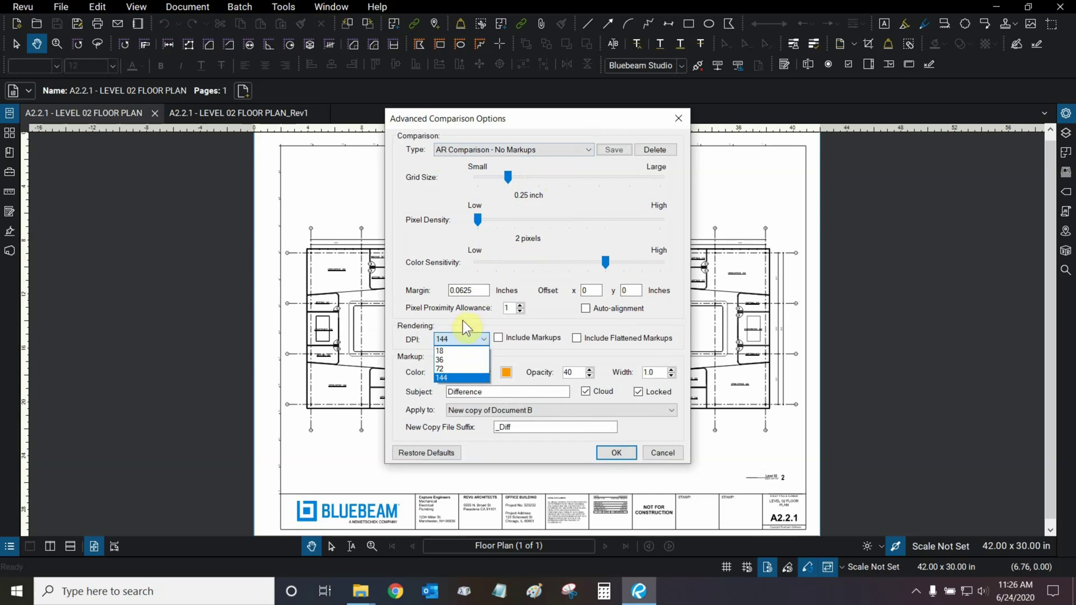
click(471, 317)
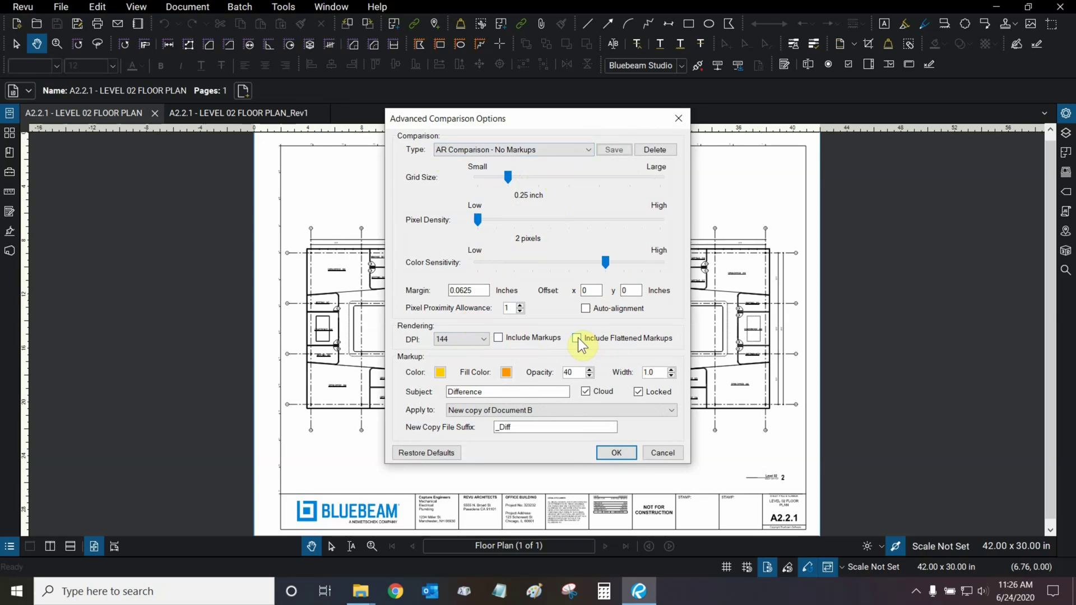
click(539, 151)
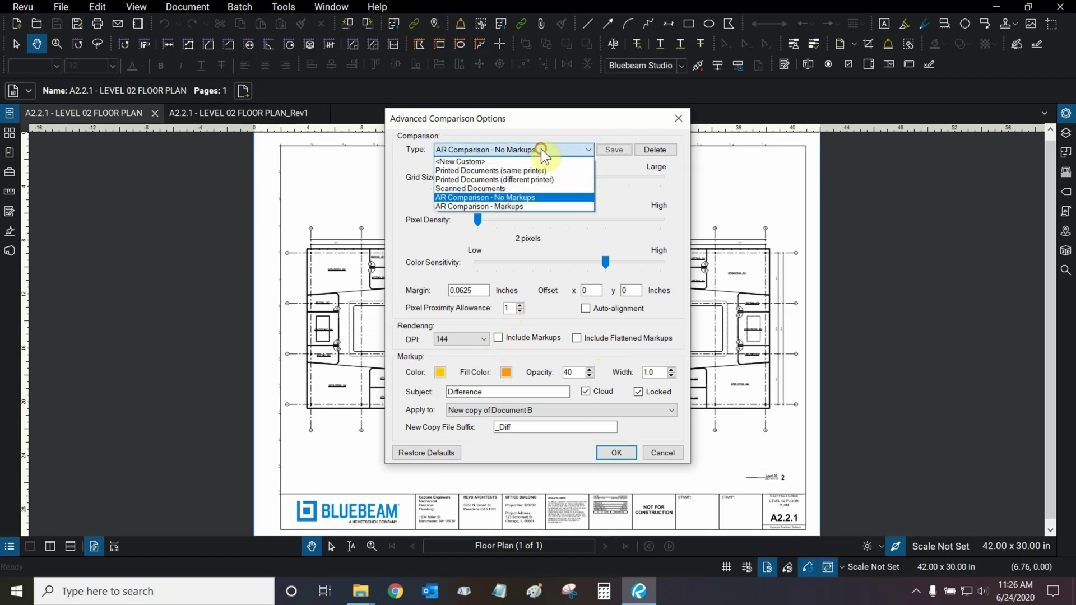
click(530, 206)
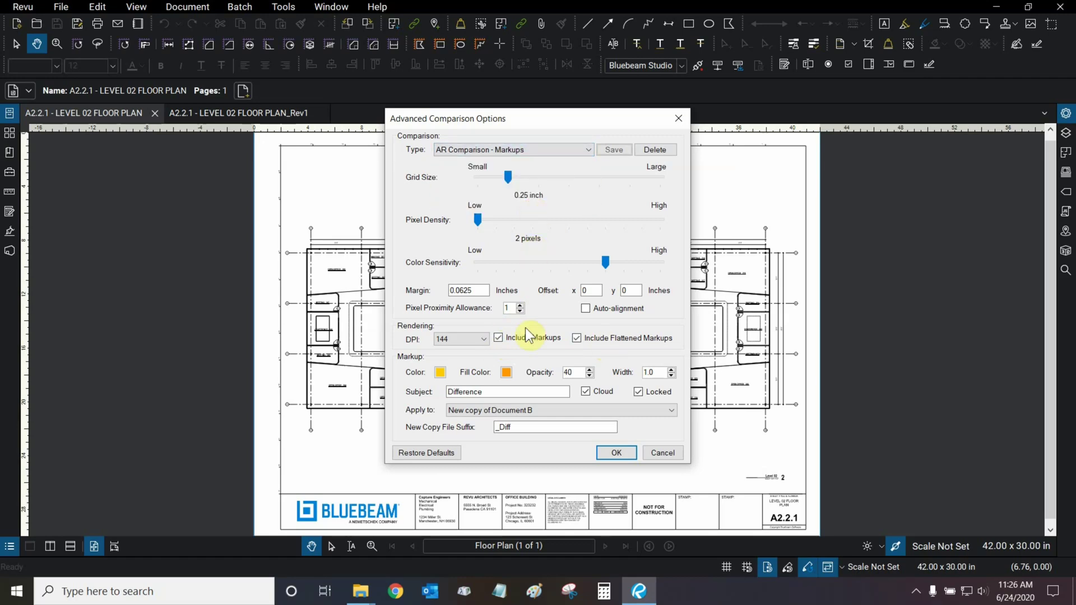
click(549, 148)
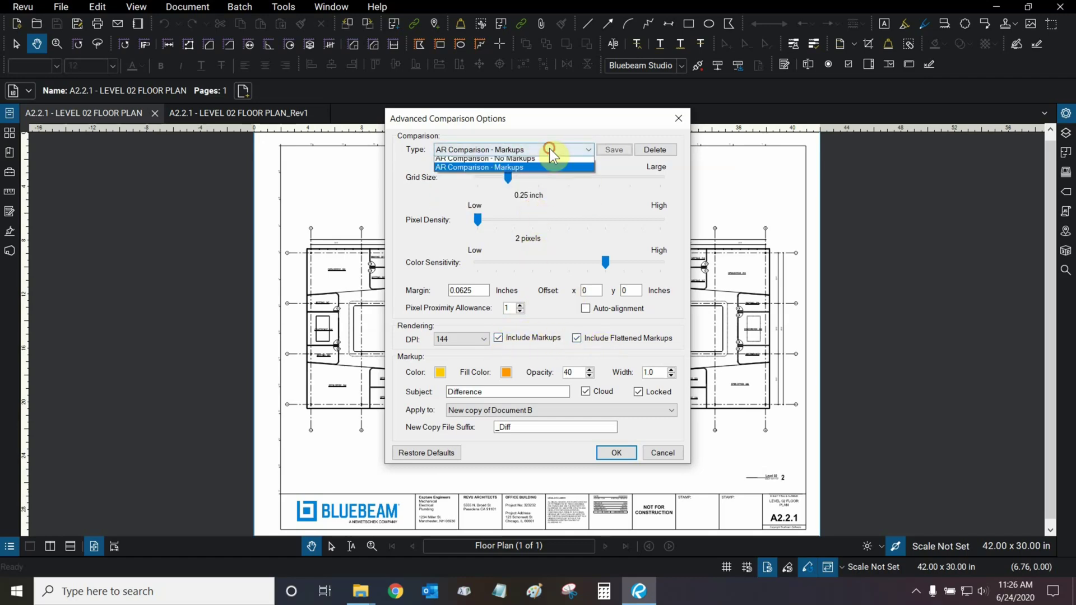
click(517, 200)
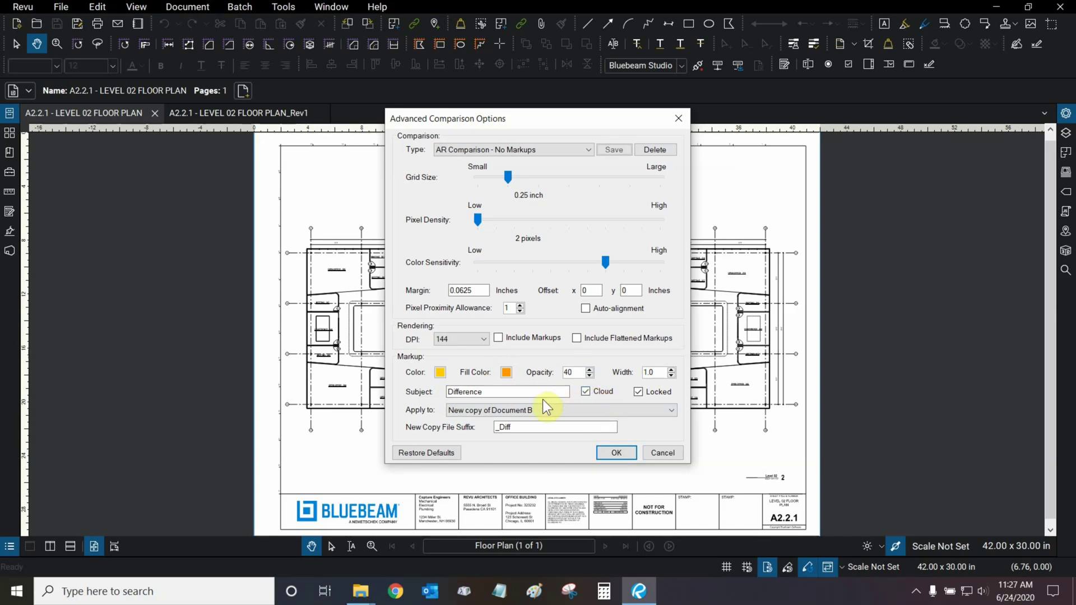
click(506, 412)
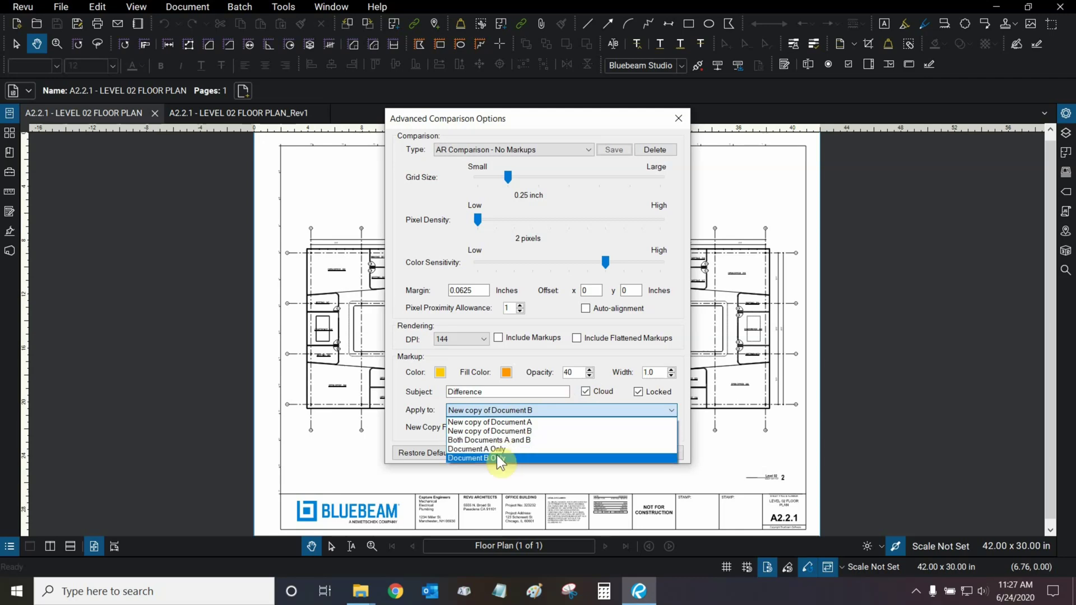
click(397, 405)
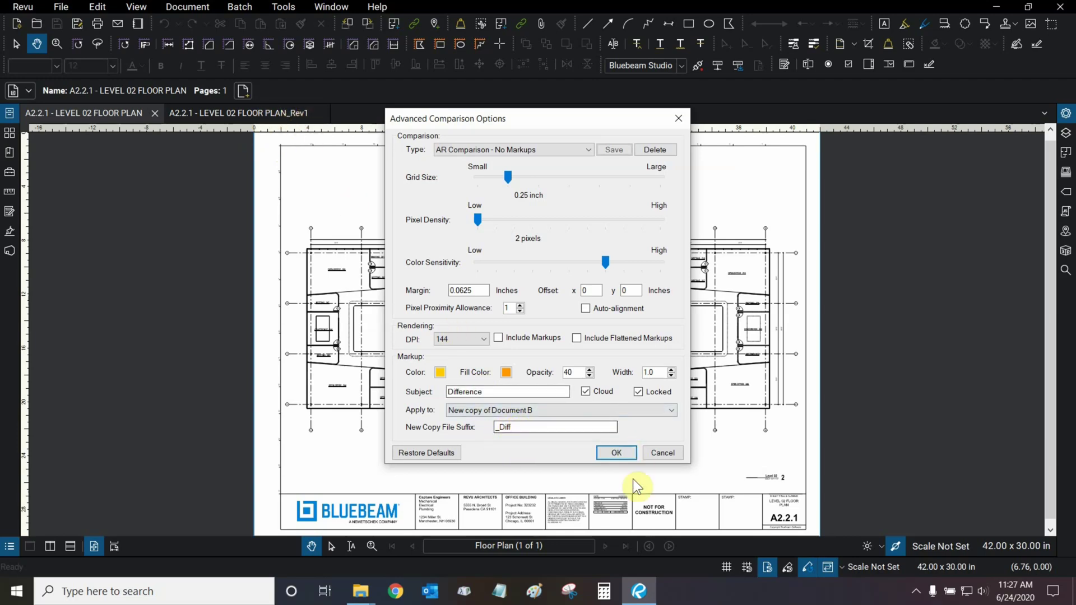
Accept the advanced settings, run the comparison, and make the Rev1_Diff plan active.
click(617, 453)
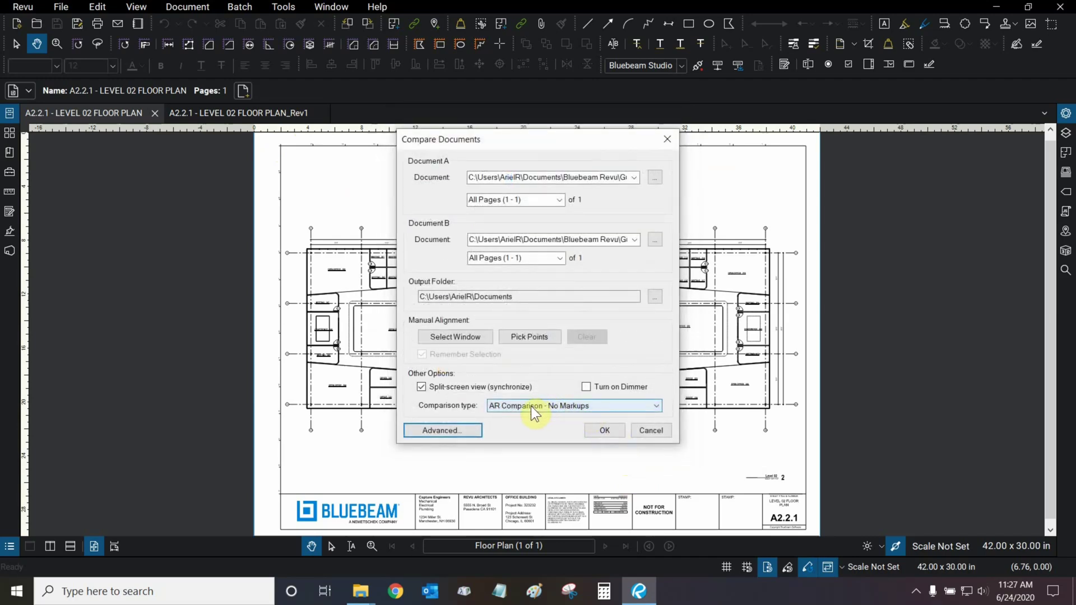
click(607, 431)
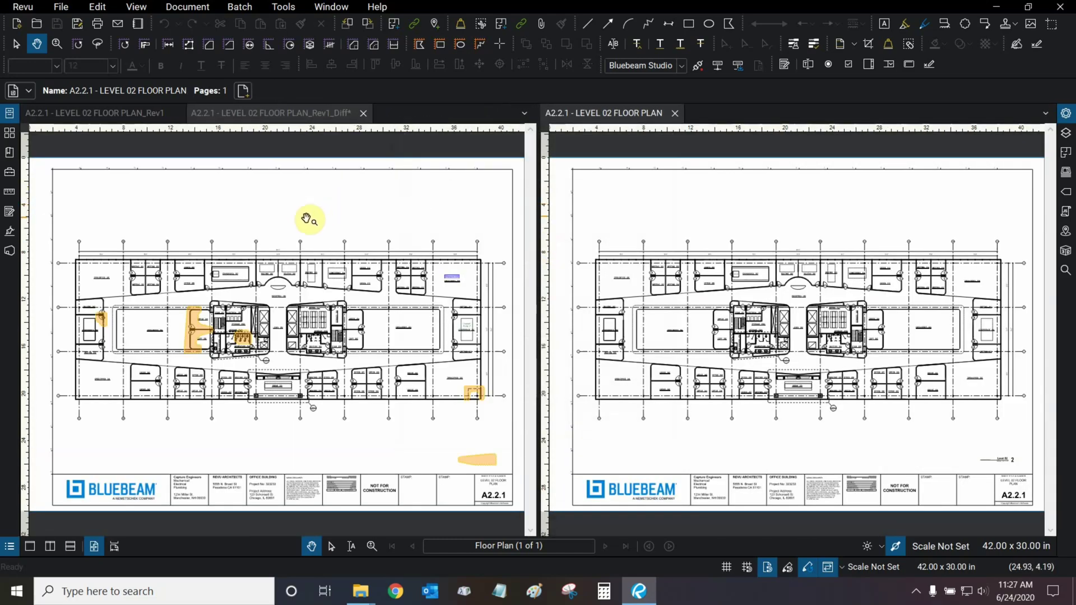
click(304, 217)
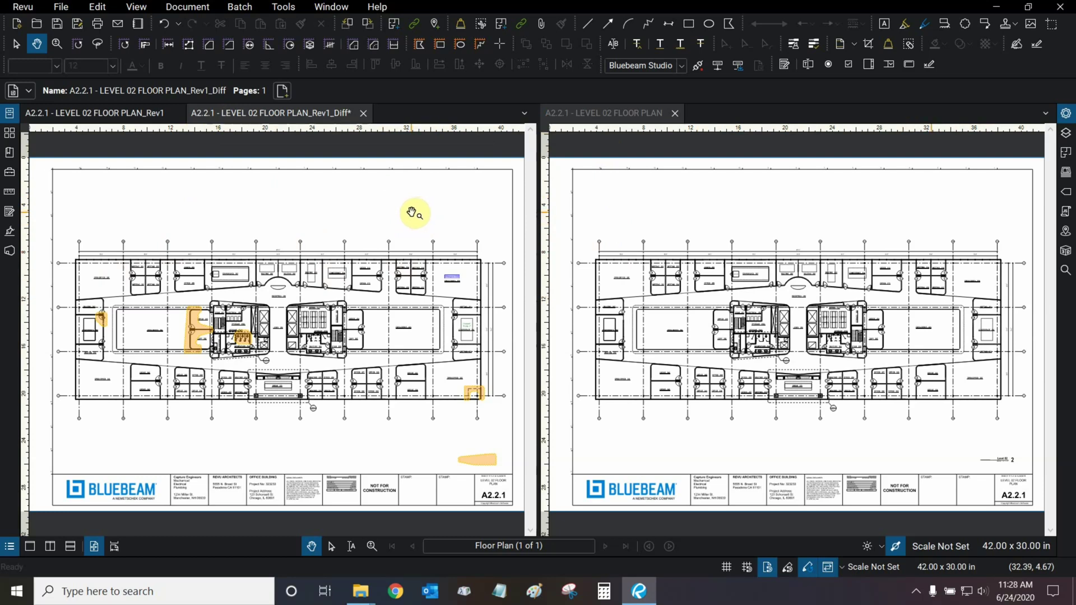
click(290, 7)
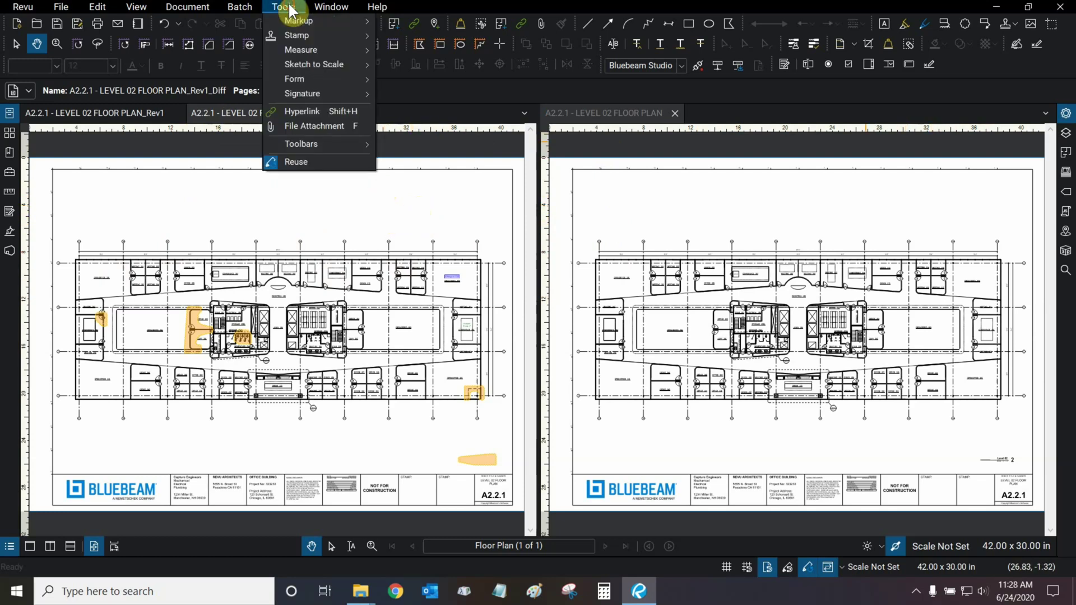
mouse_move(304, 143)
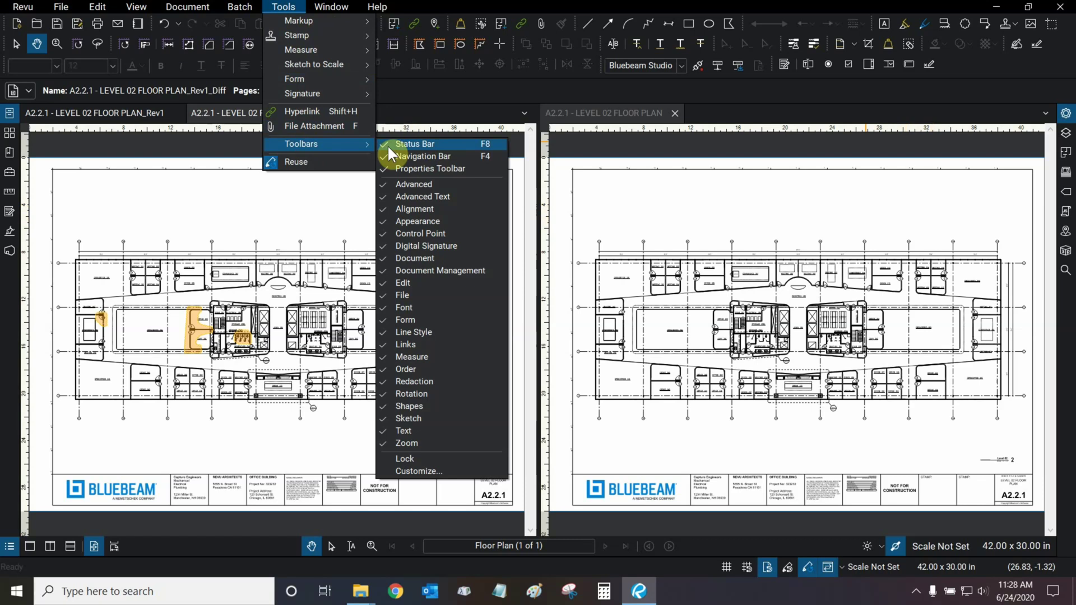
click(353, 192)
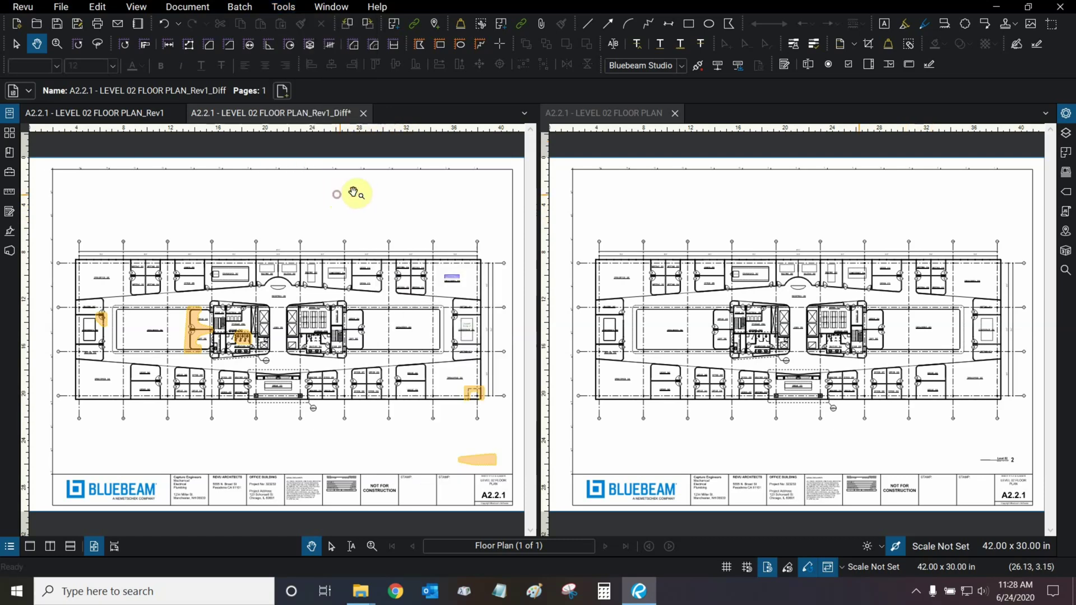
click(842, 567)
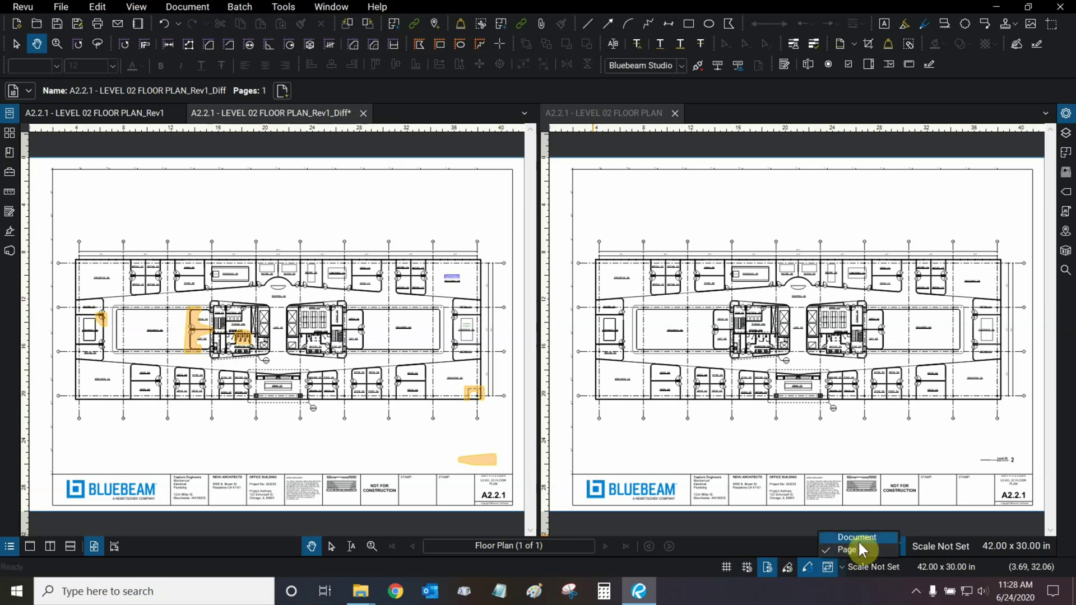
click(639, 449)
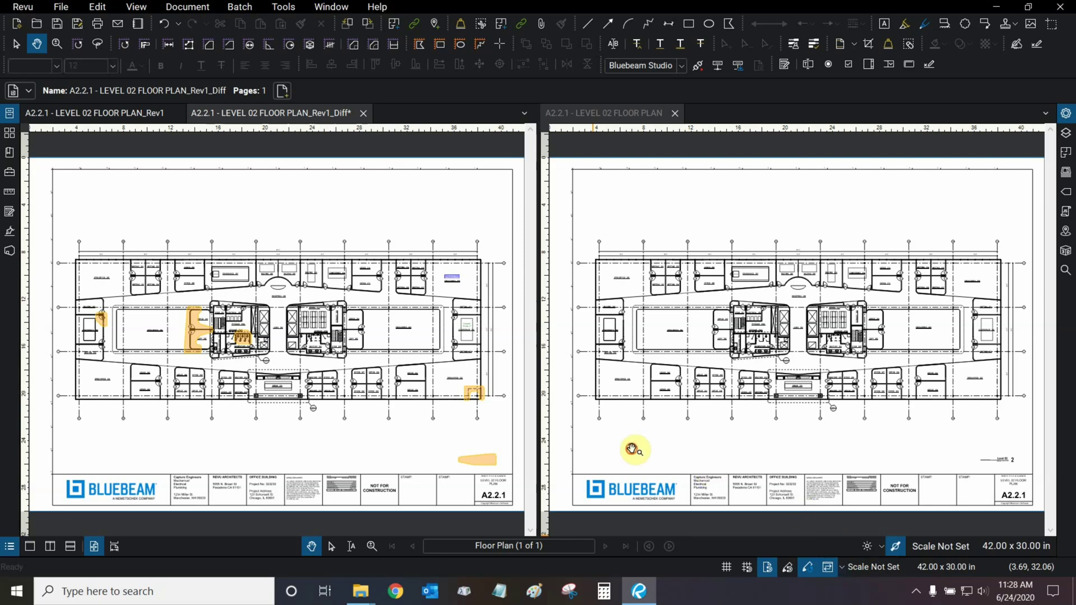
click(365, 200)
click(566, 223)
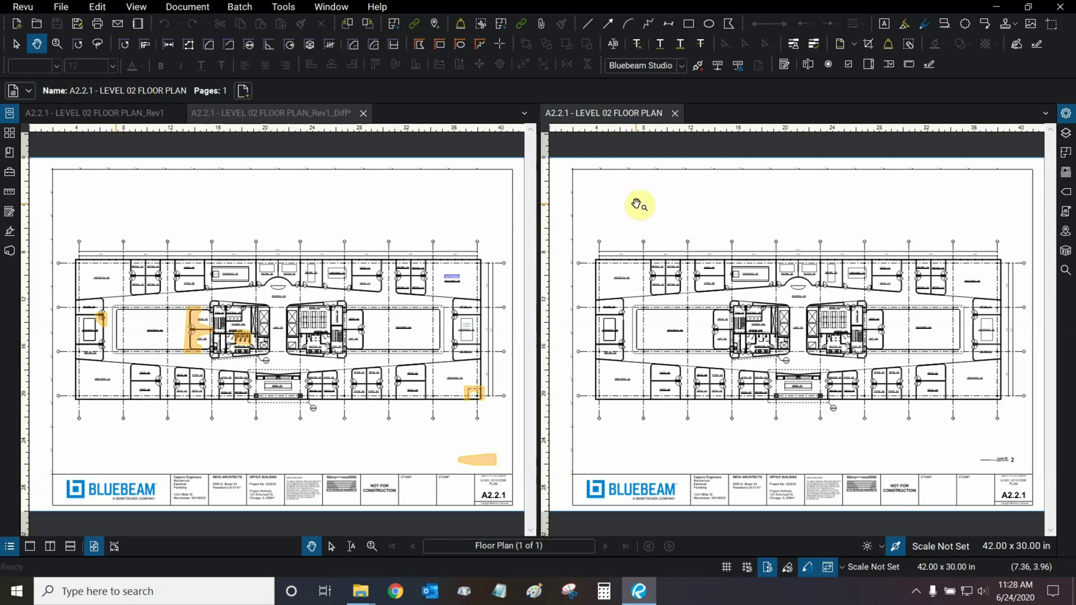
click(841, 567)
click(696, 223)
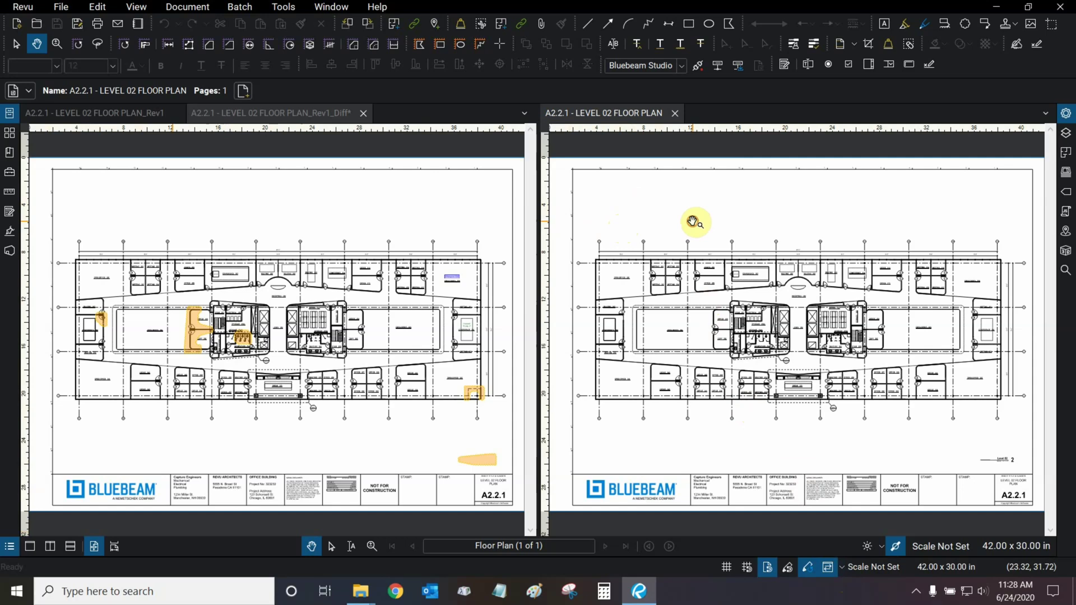
click(393, 182)
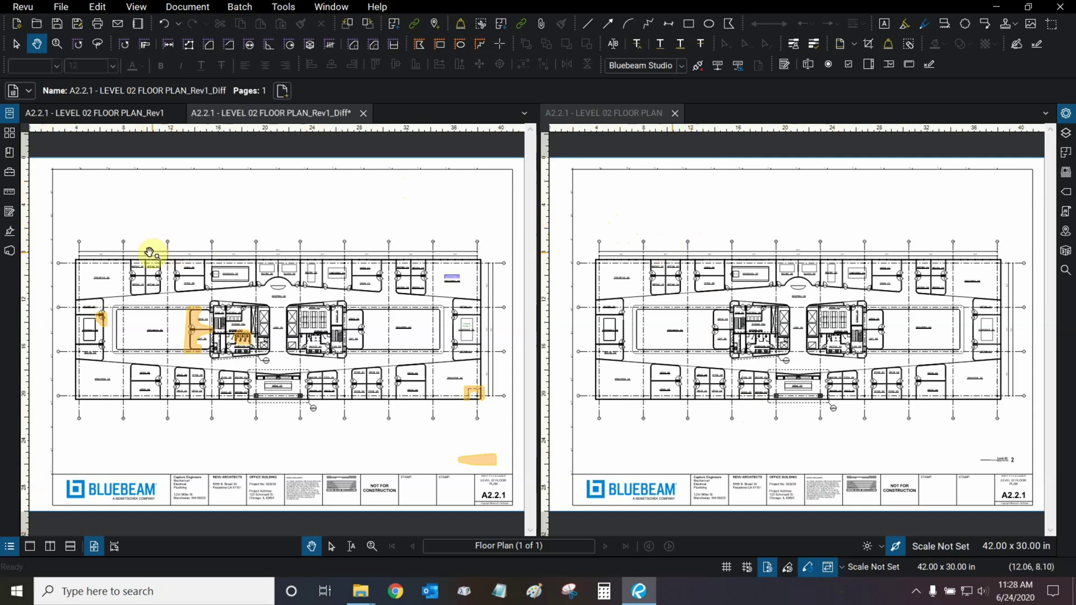
drag(149, 245, 289, 232)
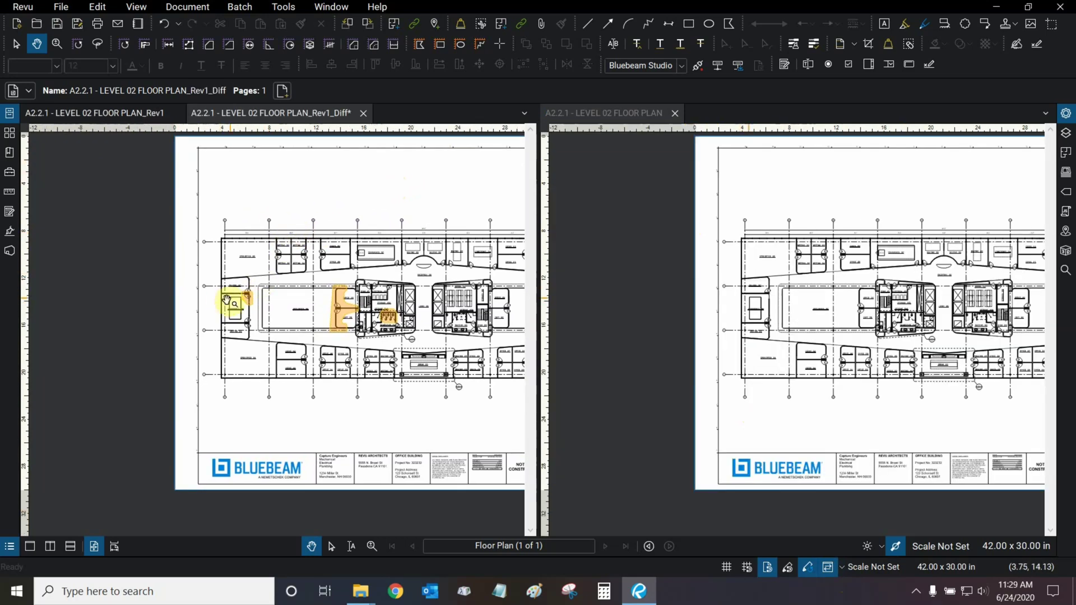
scroll(230, 300, up, 5)
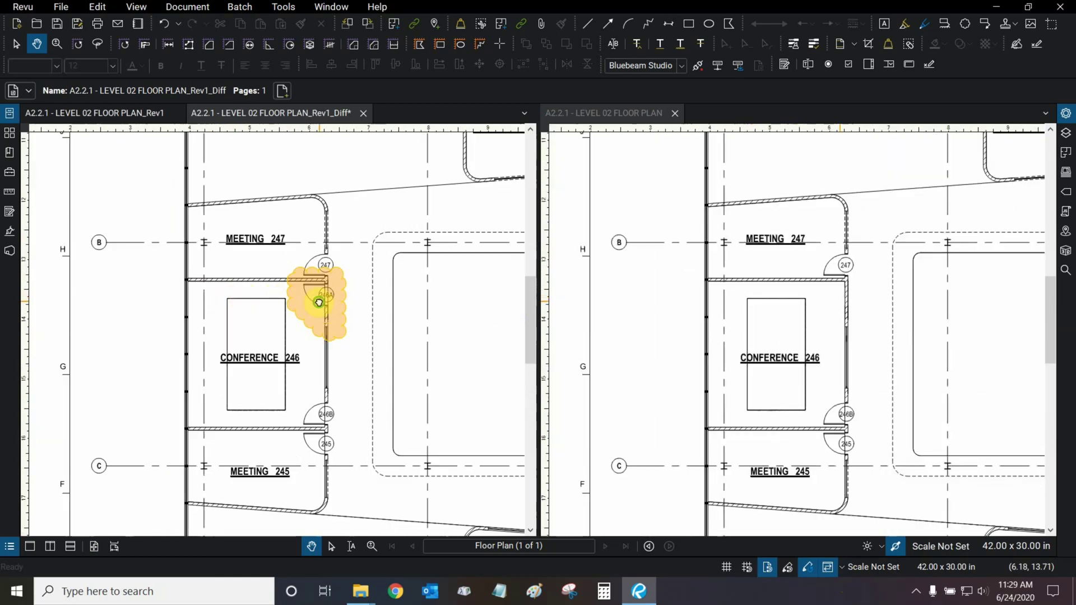
scroll(312, 288, up, 2)
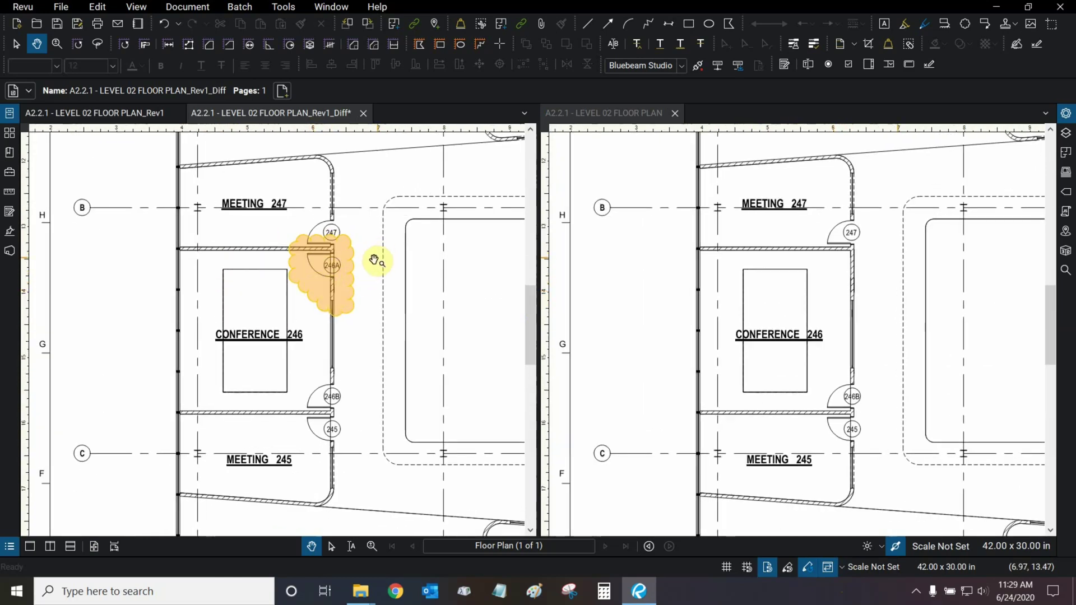
scroll(324, 284, up, 3)
scroll(289, 289, up, 4)
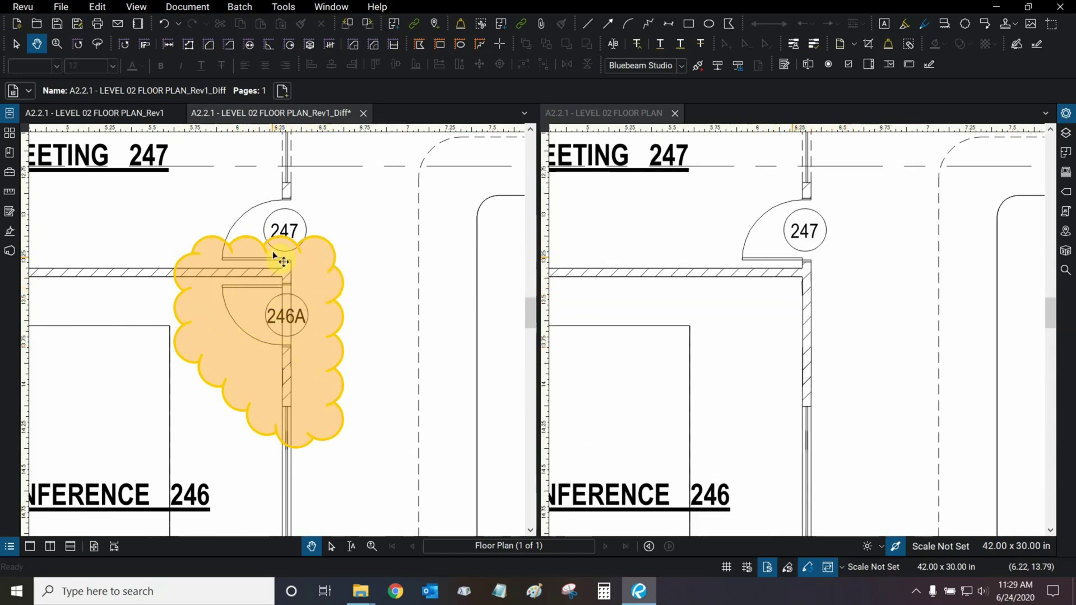
scroll(351, 221, down, 5)
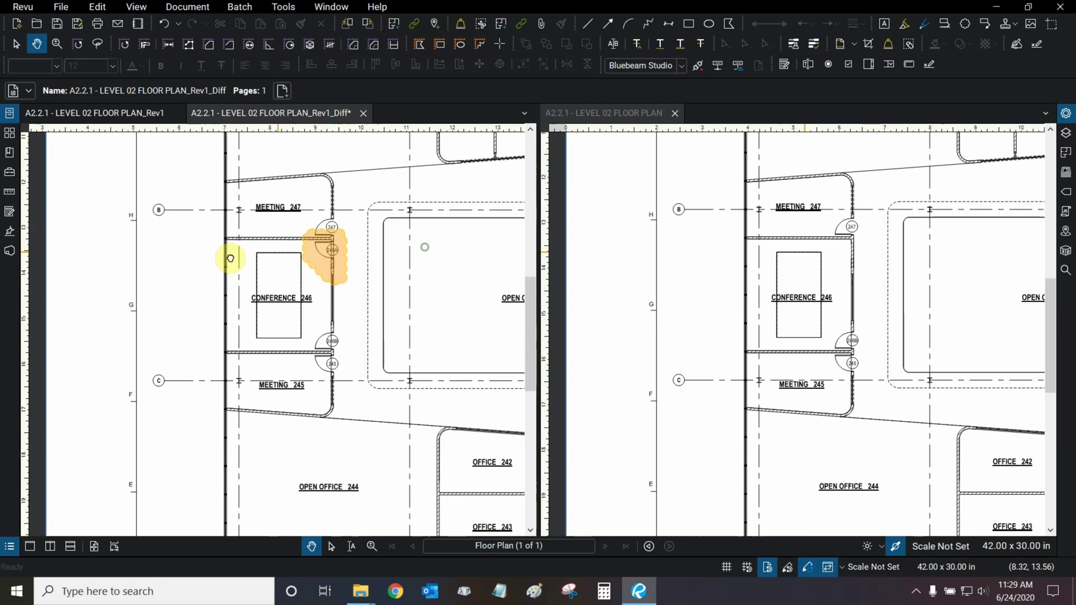
drag(228, 252, 149, 259)
drag(336, 271, 236, 272)
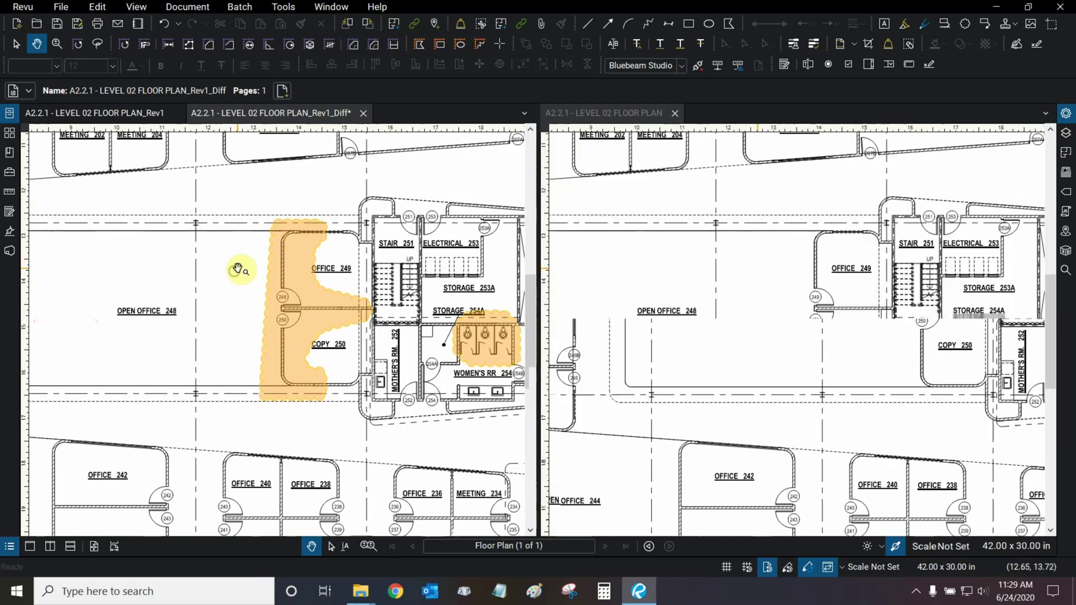
scroll(343, 283, up, 1)
scroll(343, 283, up, 3)
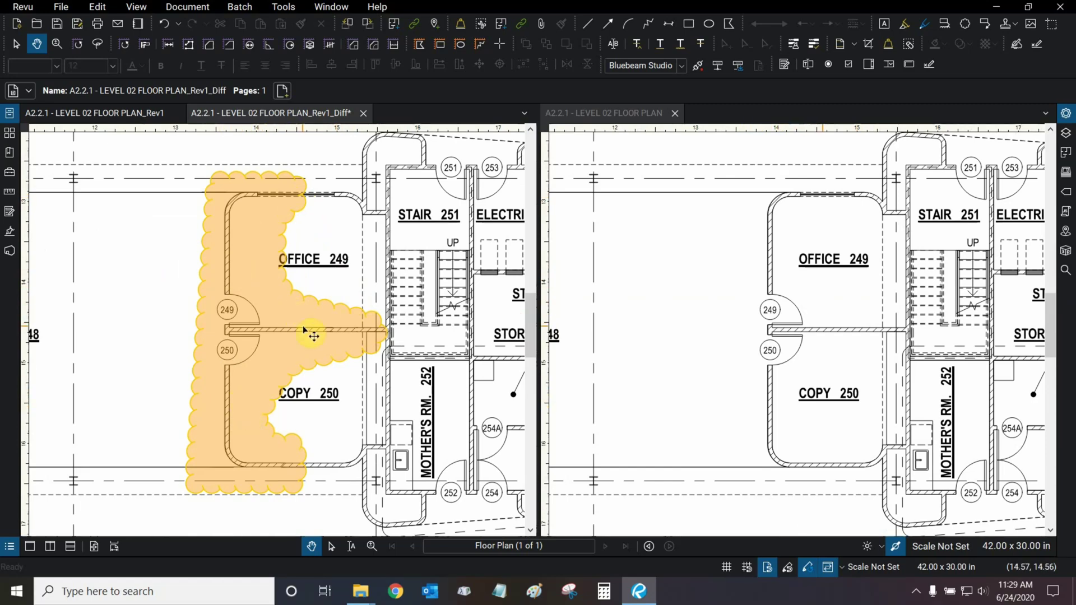
scroll(441, 309, down, 5)
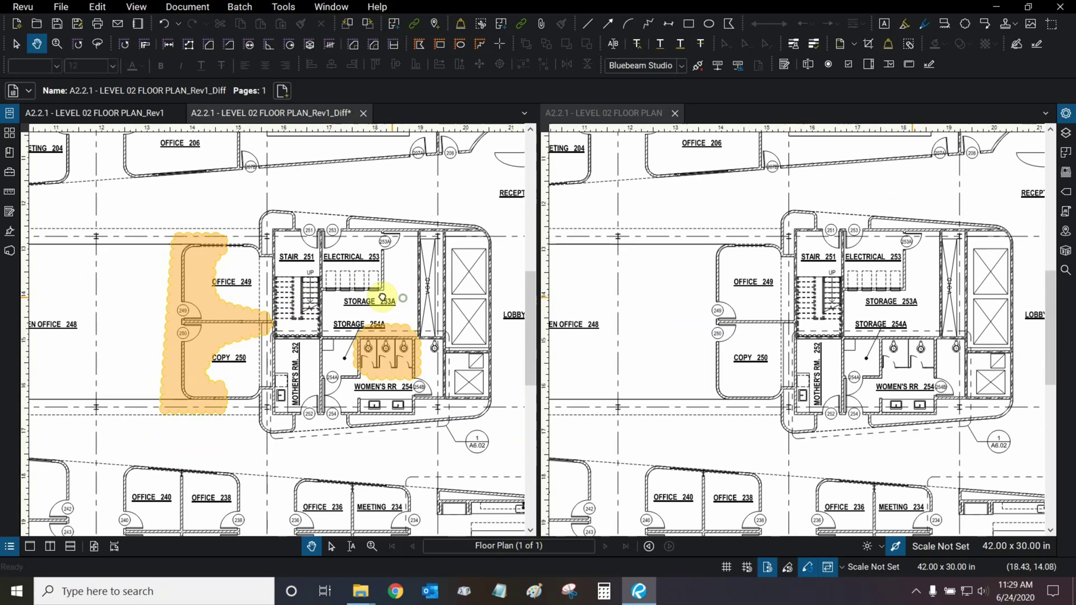
drag(403, 297, 315, 284)
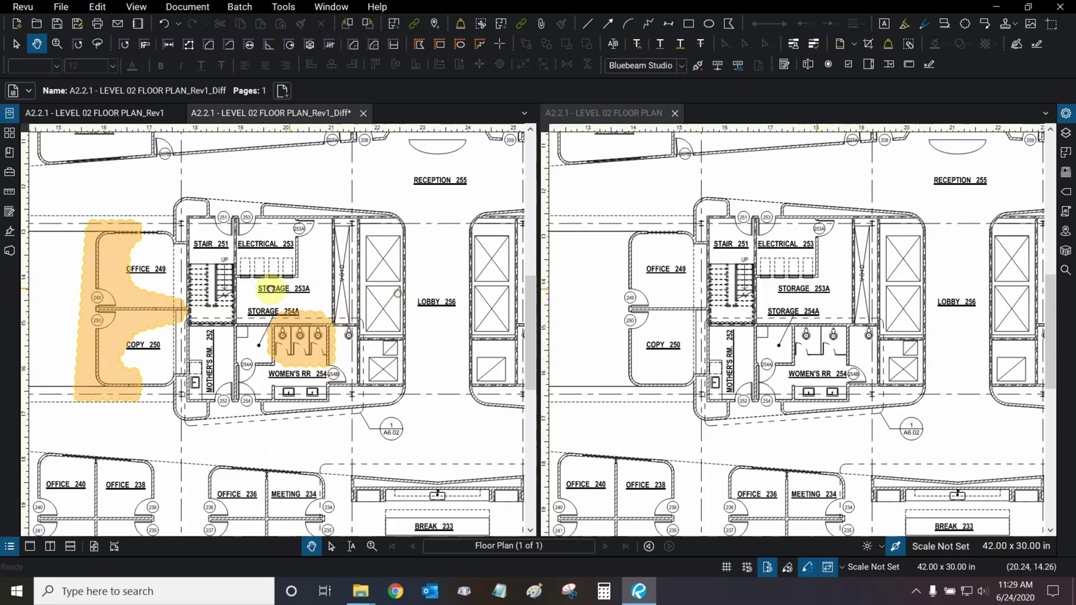
scroll(171, 284, down, 5)
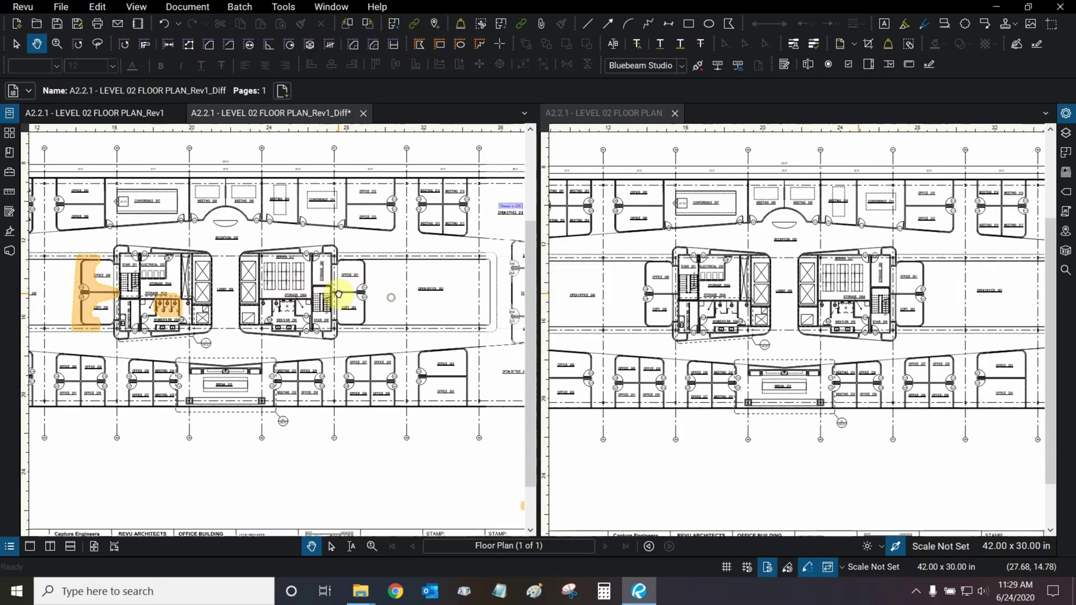
scroll(347, 308, right, 5)
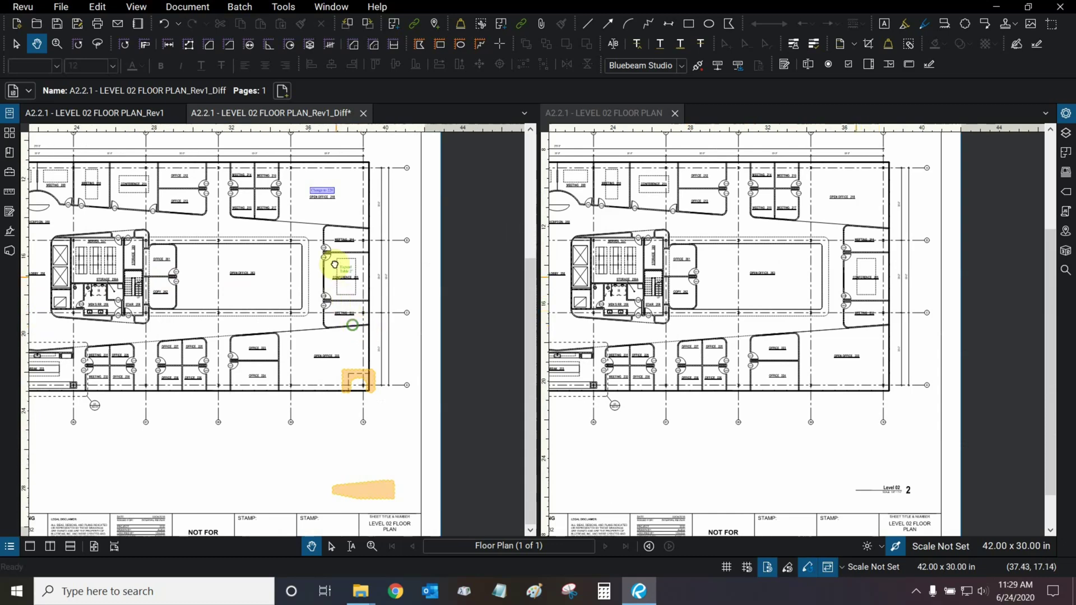
scroll(339, 246, up, 5)
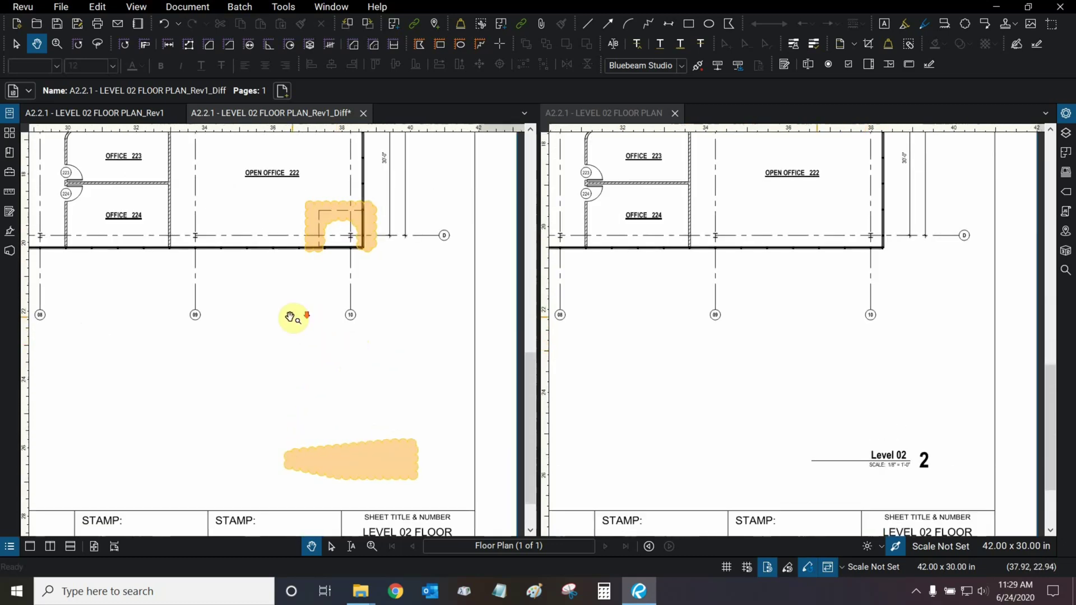
scroll(288, 312, down, 4)
scroll(299, 284, up, 5)
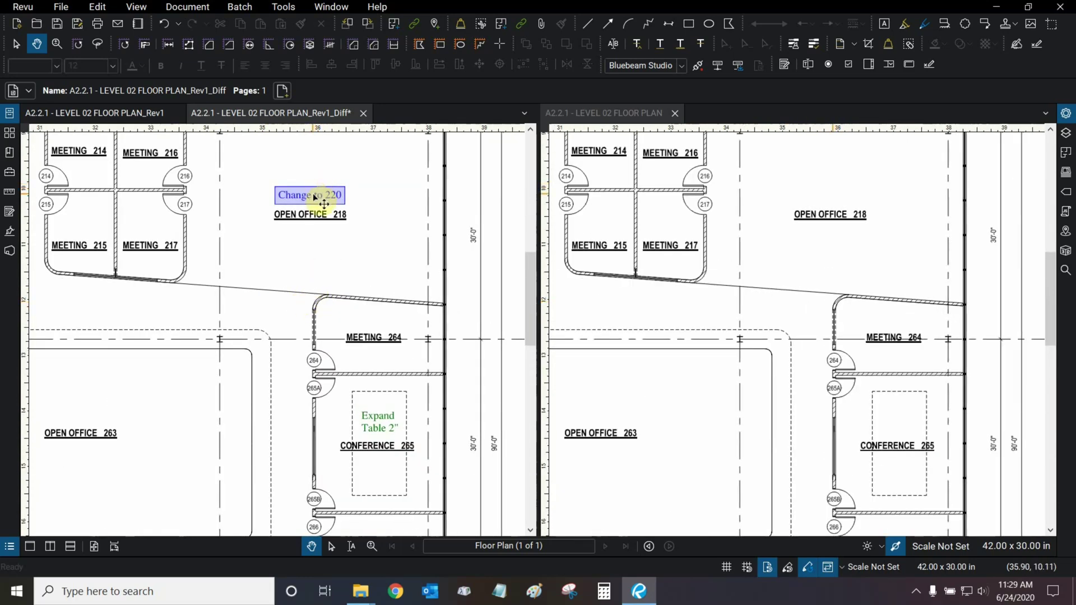
click(314, 197)
click(385, 258)
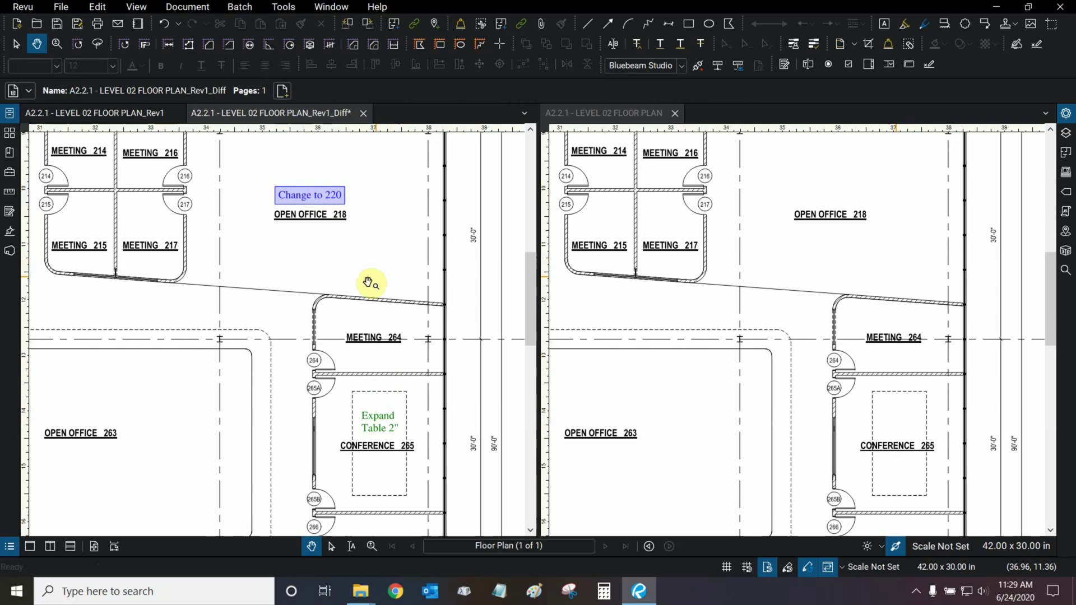
scroll(369, 282, down, 3)
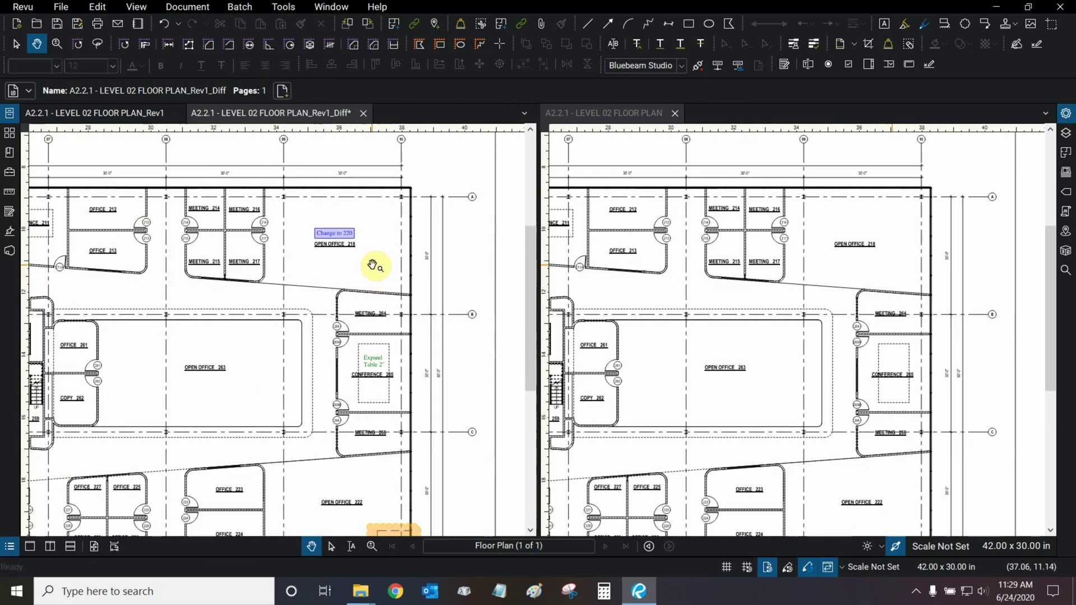
scroll(372, 266, down, 5)
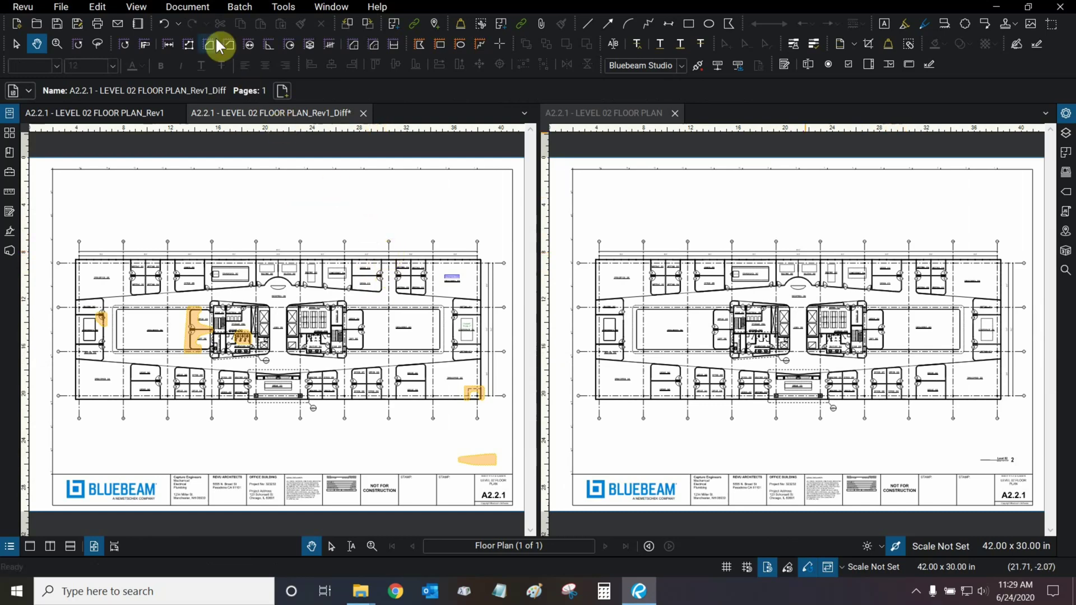
Start a new comparison of LEVEL 02 FLOOR PLAN (Document A) against Rev1 (Document B).
click(187, 5)
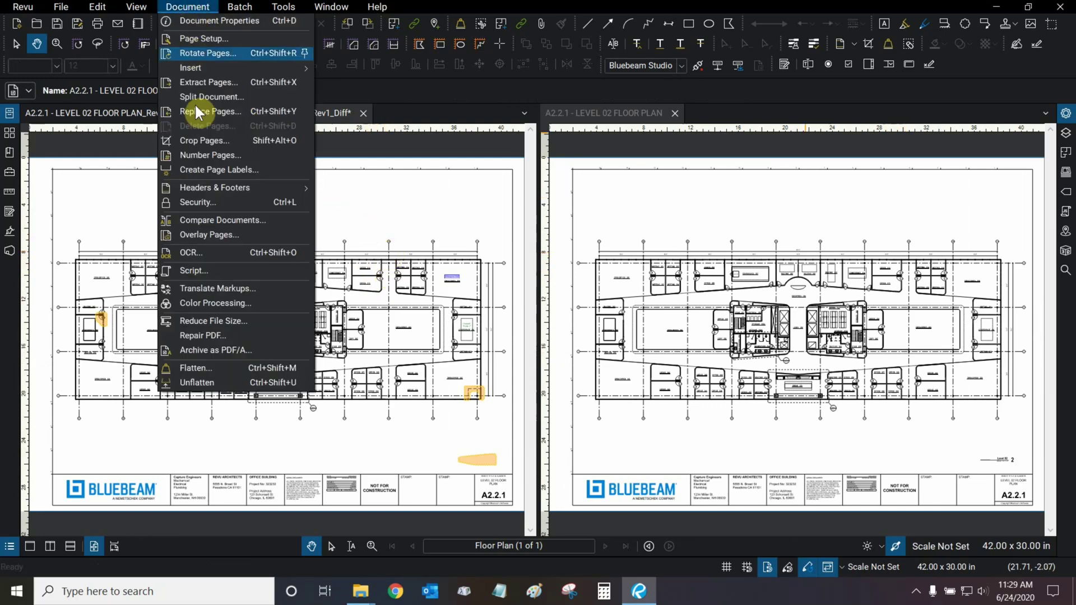
click(216, 218)
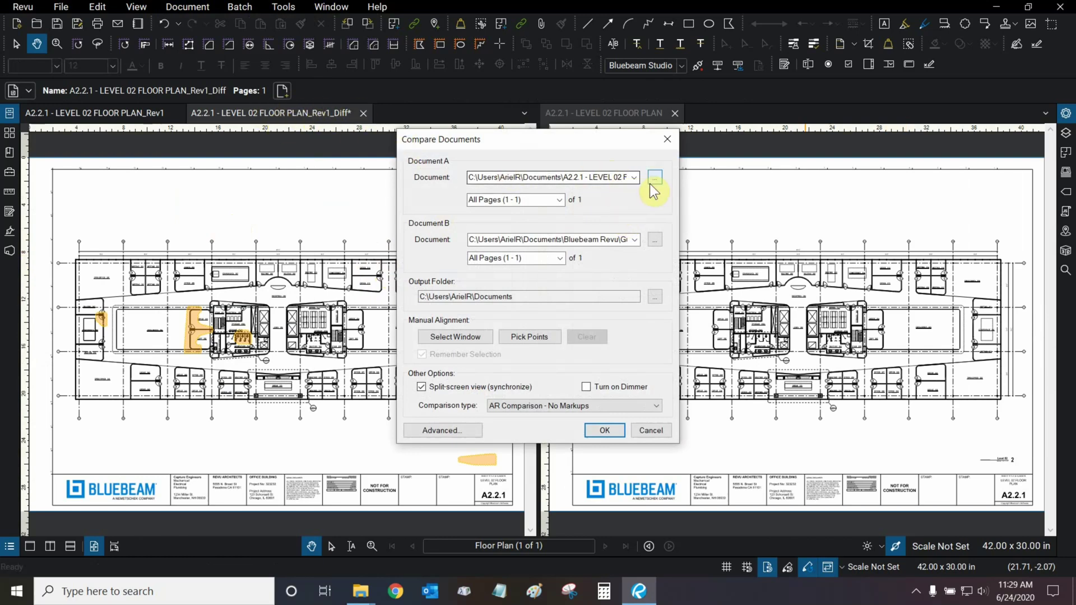
click(635, 177)
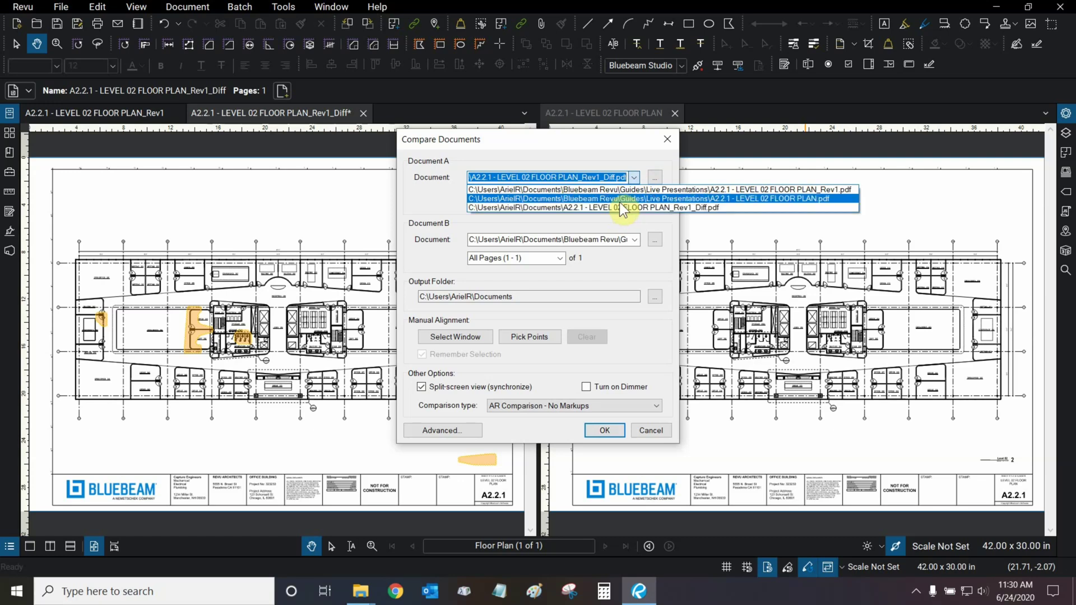
click(759, 198)
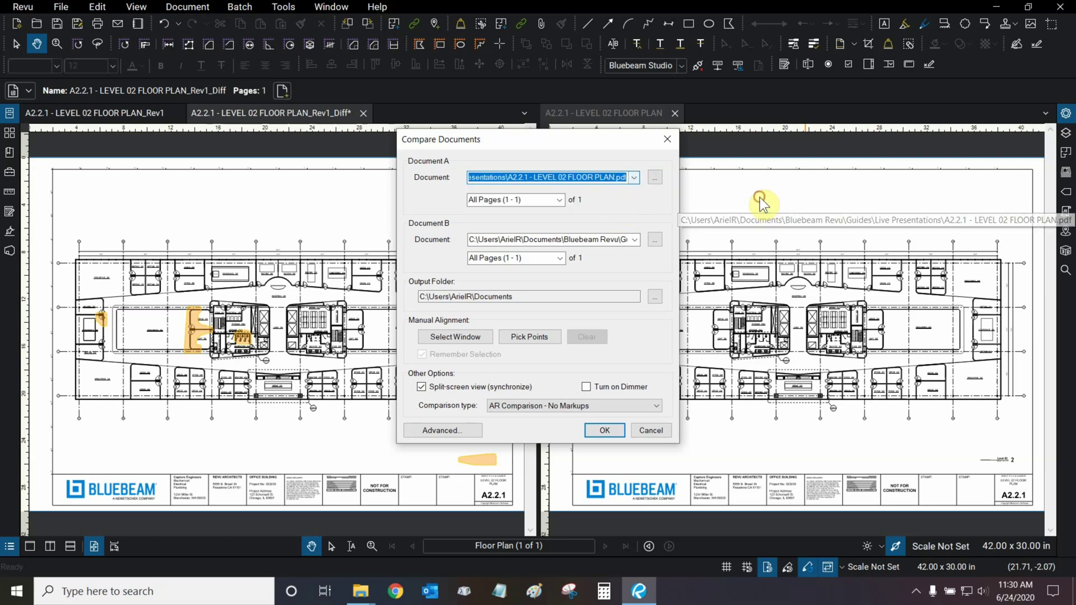
click(634, 240)
click(647, 252)
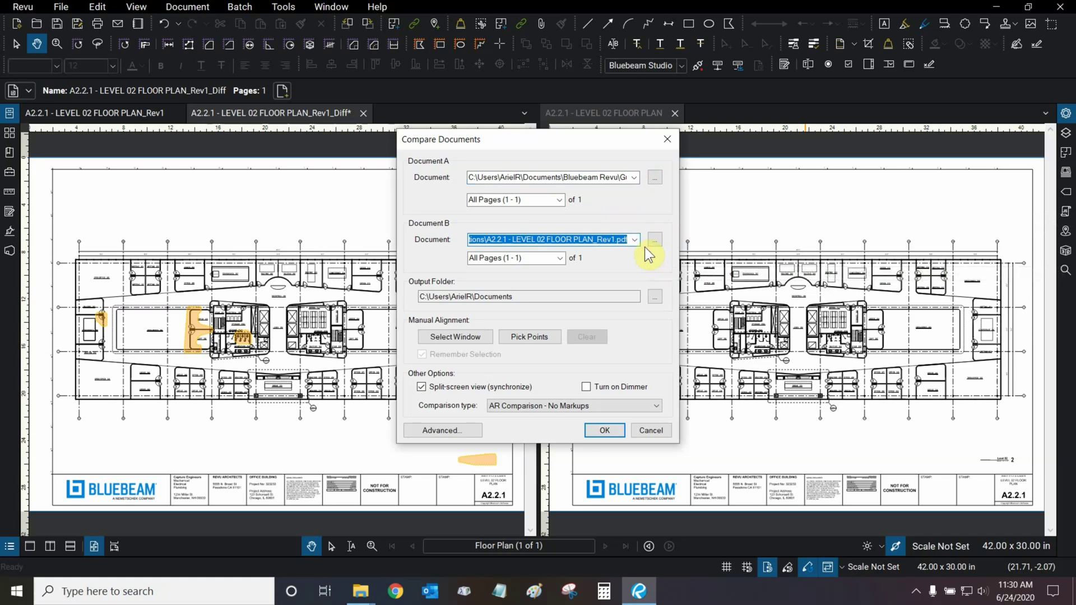
Choose the AR Comparison - Markups type and run the comparison.
click(570, 405)
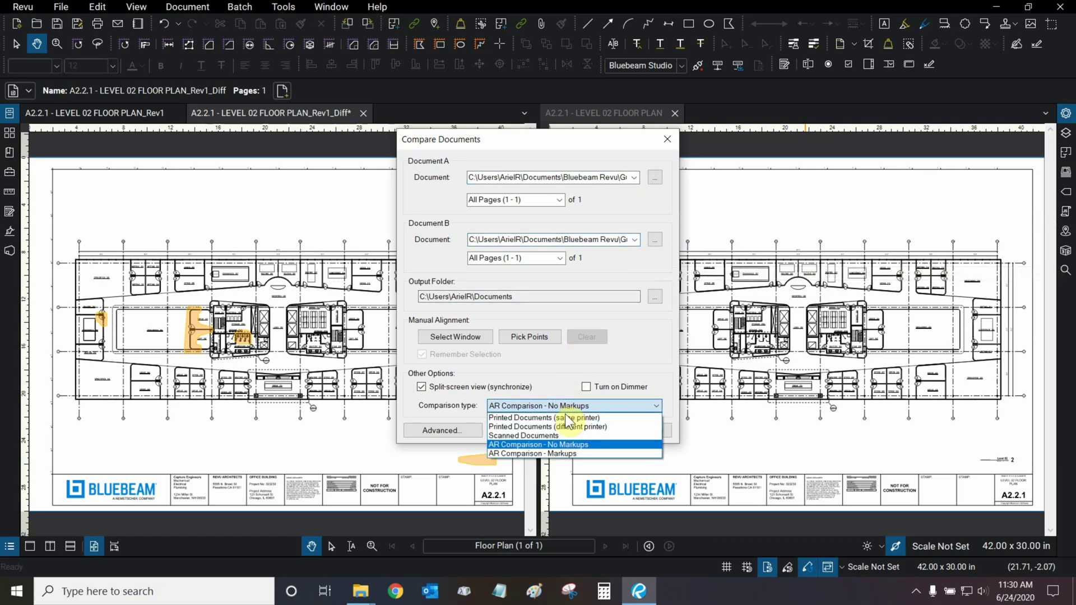
click(544, 453)
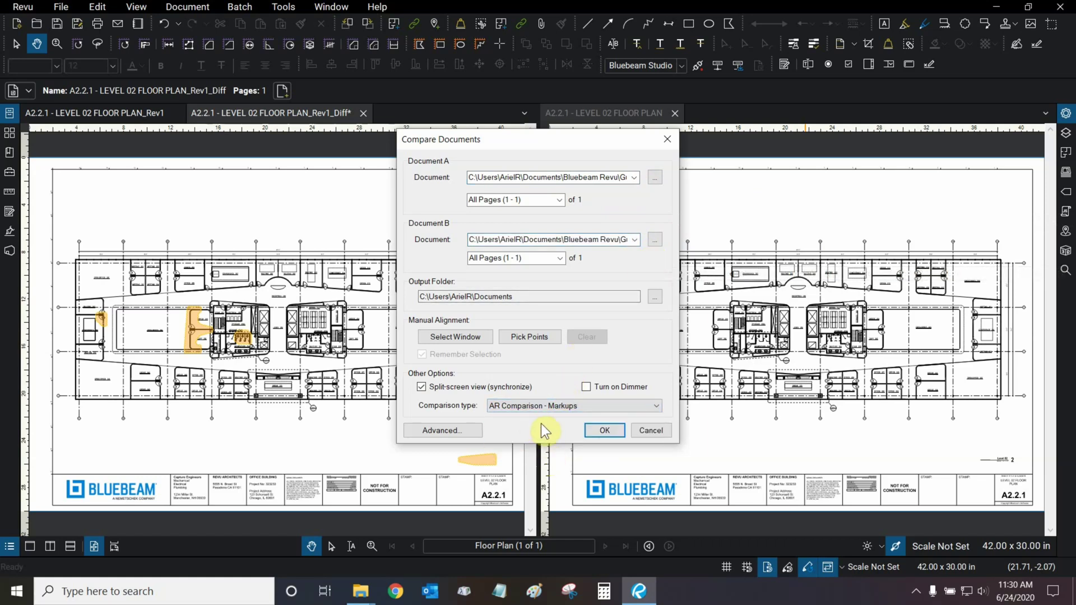
click(599, 431)
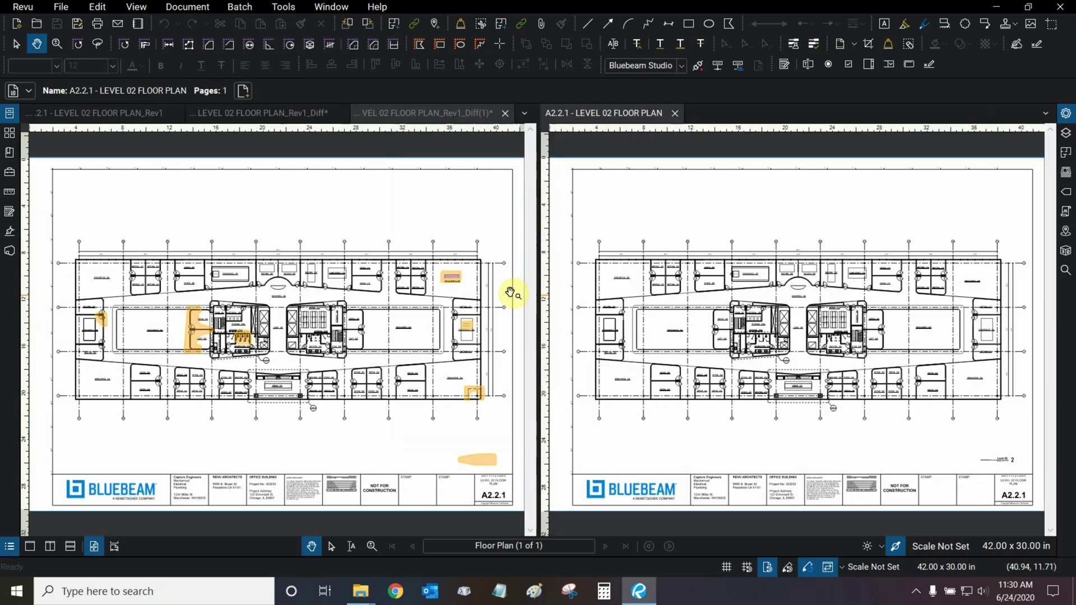
Zoom into the Open Office 218 clouds, then fit the sheet width with Ctrl+2.
scroll(383, 269, up, 6)
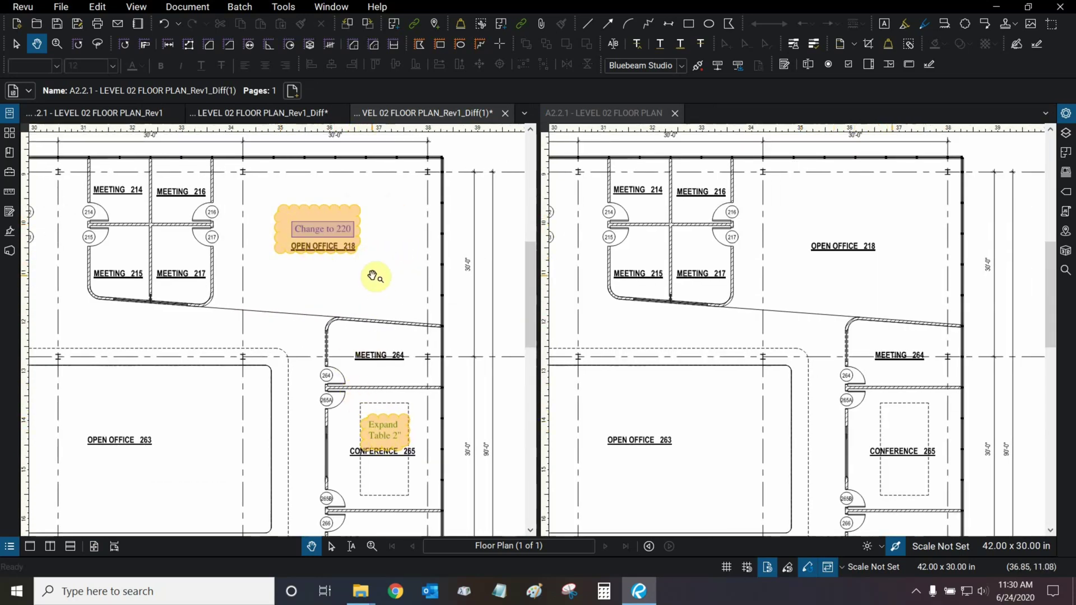
key(ctrl+2)
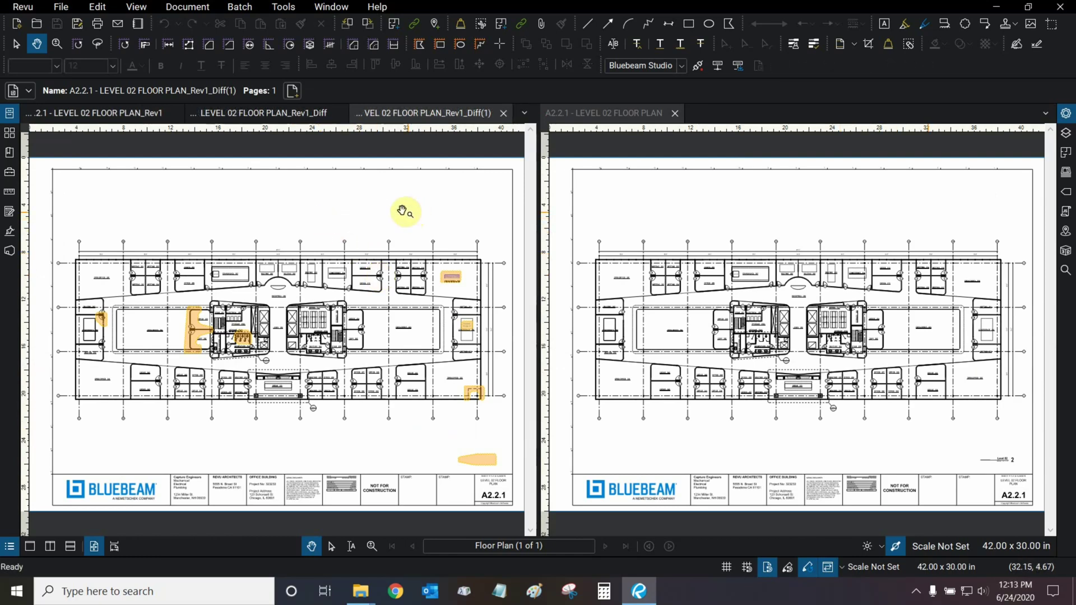
Open Overlay Pages and select the Diff(1) layer in the layer list.
click(187, 6)
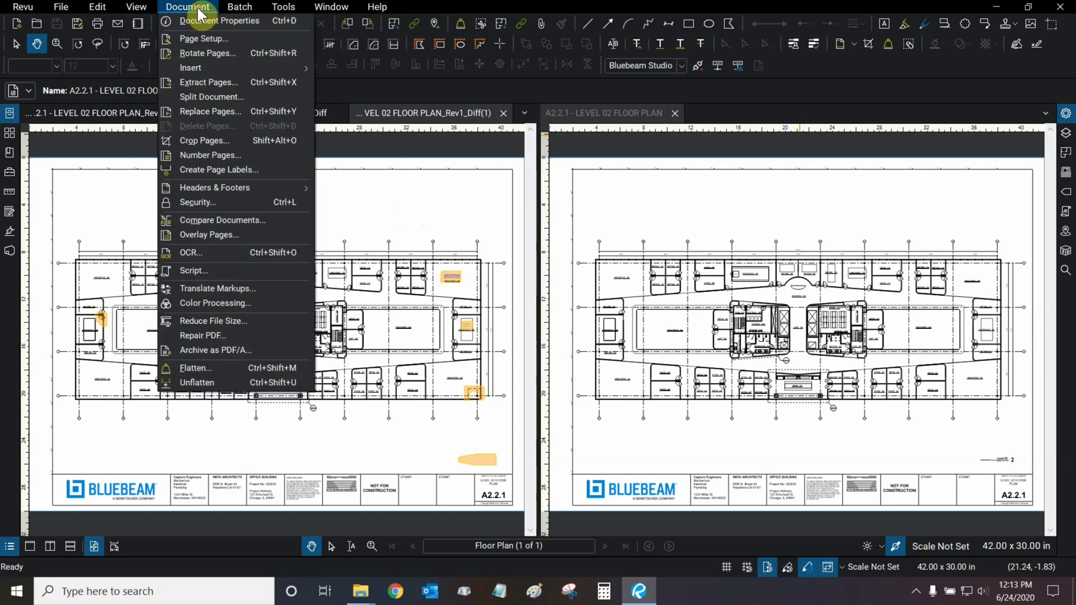
click(210, 237)
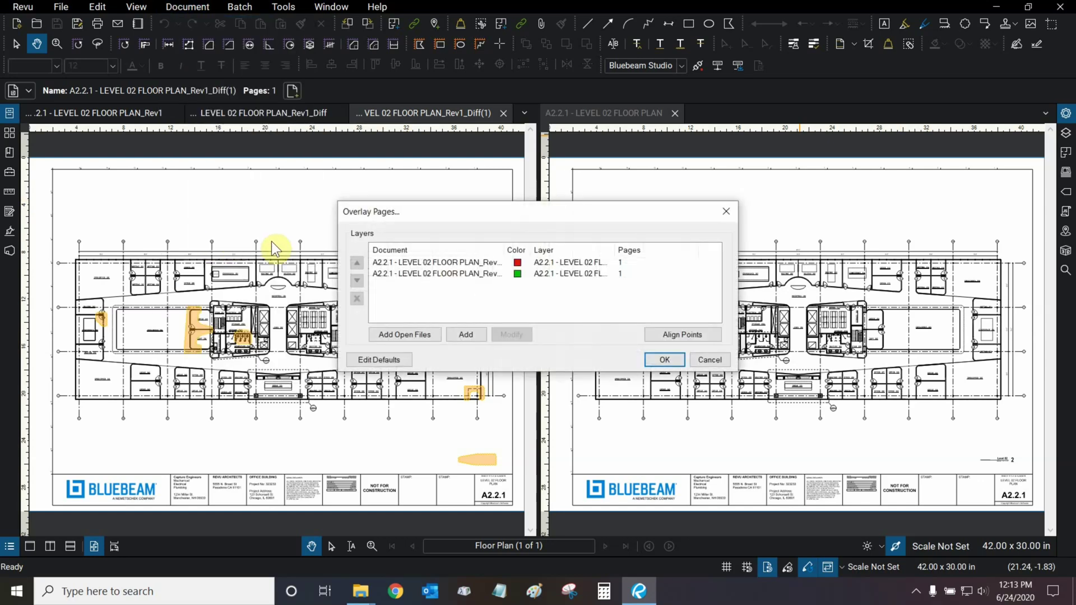
drag(503, 250, 563, 251)
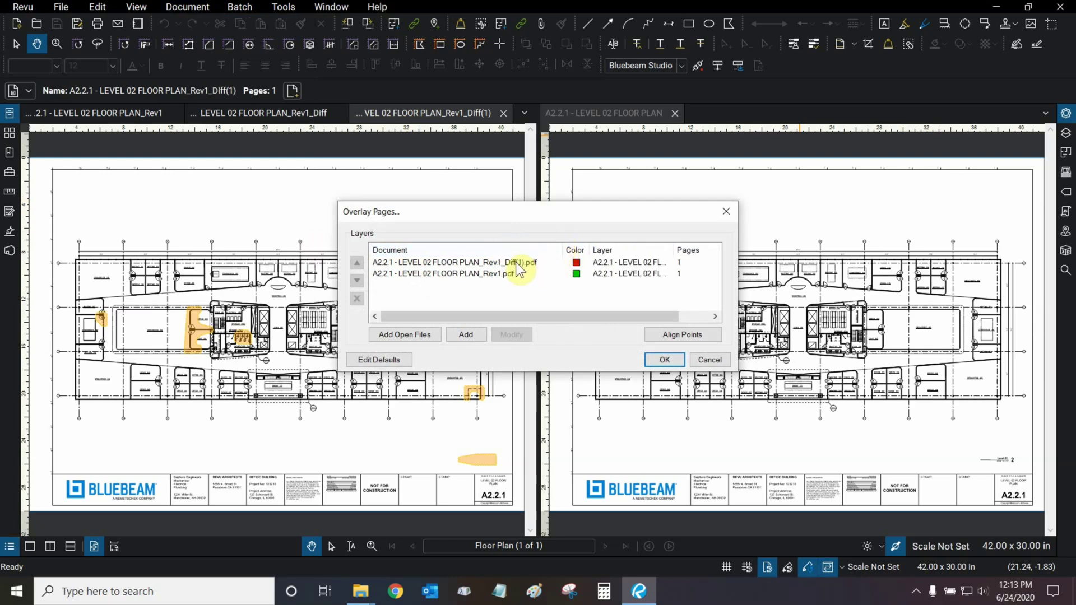
click(520, 263)
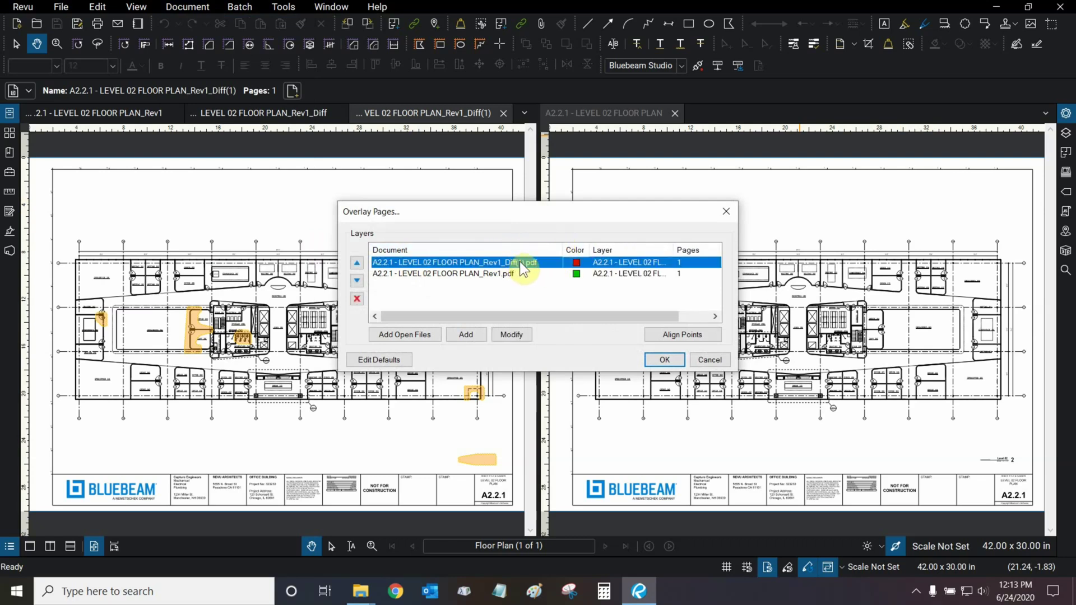
Set that layer's source to the original LEVEL 02 FLOOR PLAN in red and confirm.
click(527, 334)
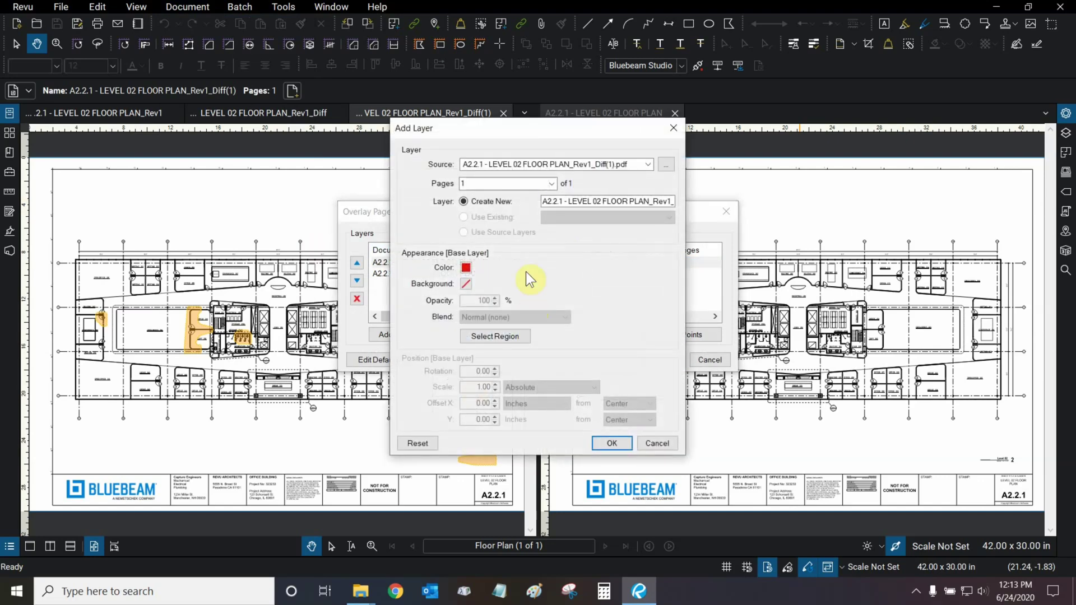
click(648, 164)
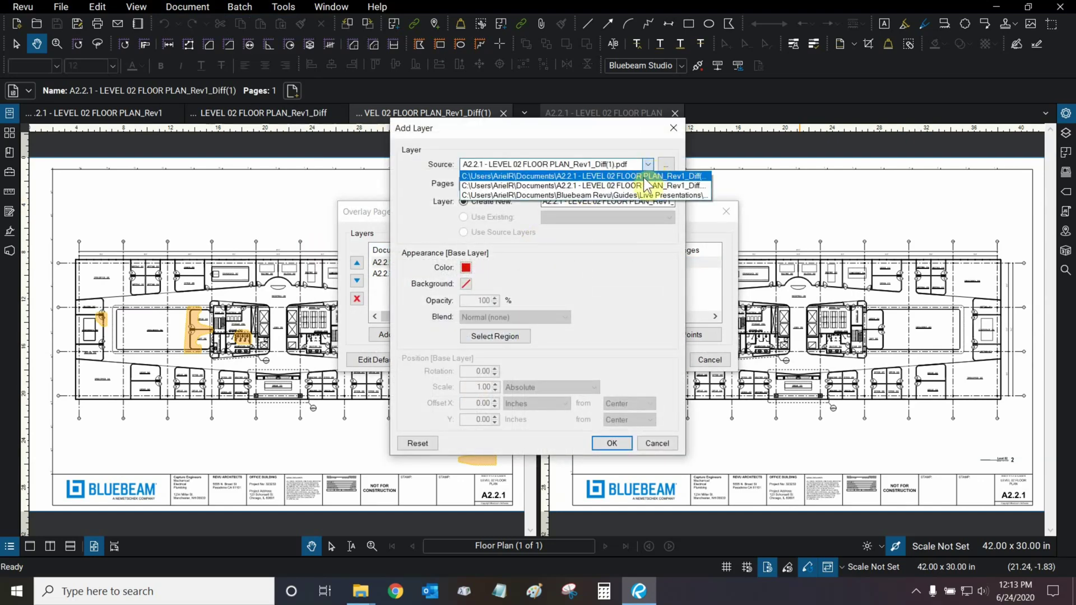
click(650, 194)
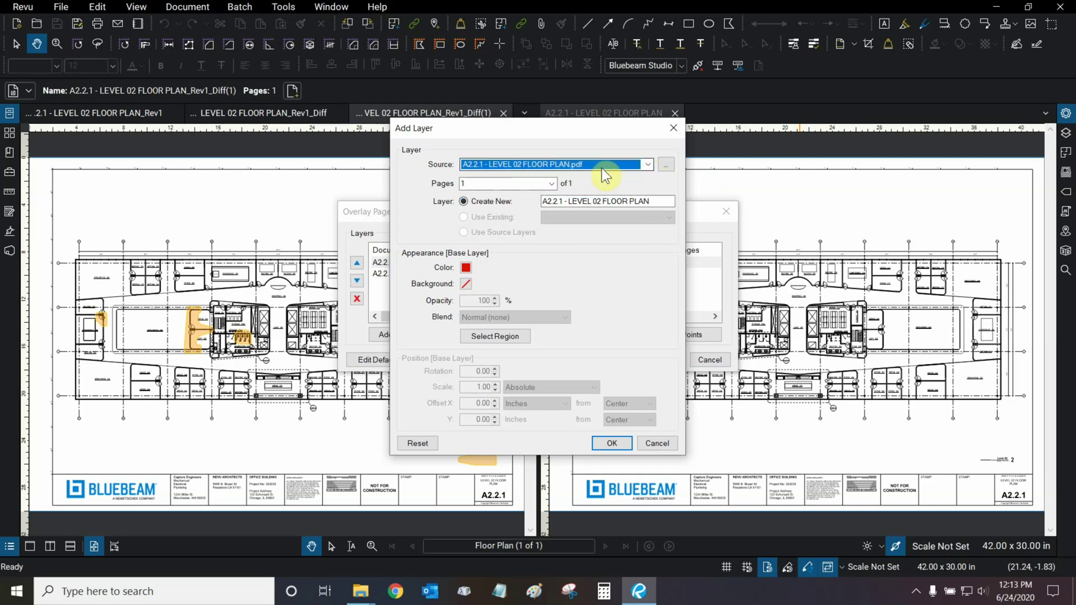
click(667, 166)
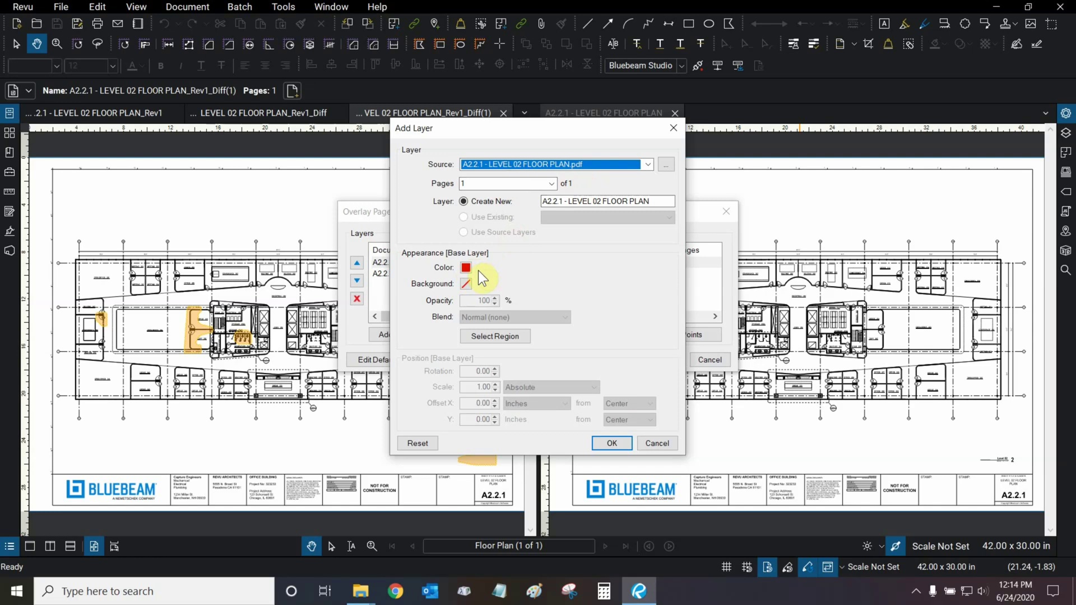
click(612, 443)
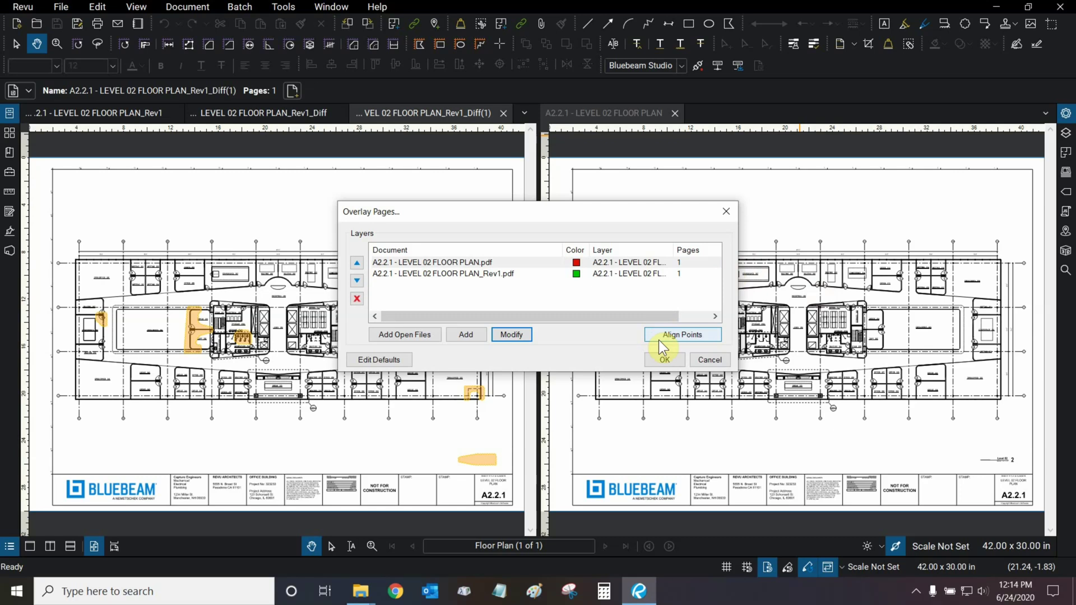
click(405, 361)
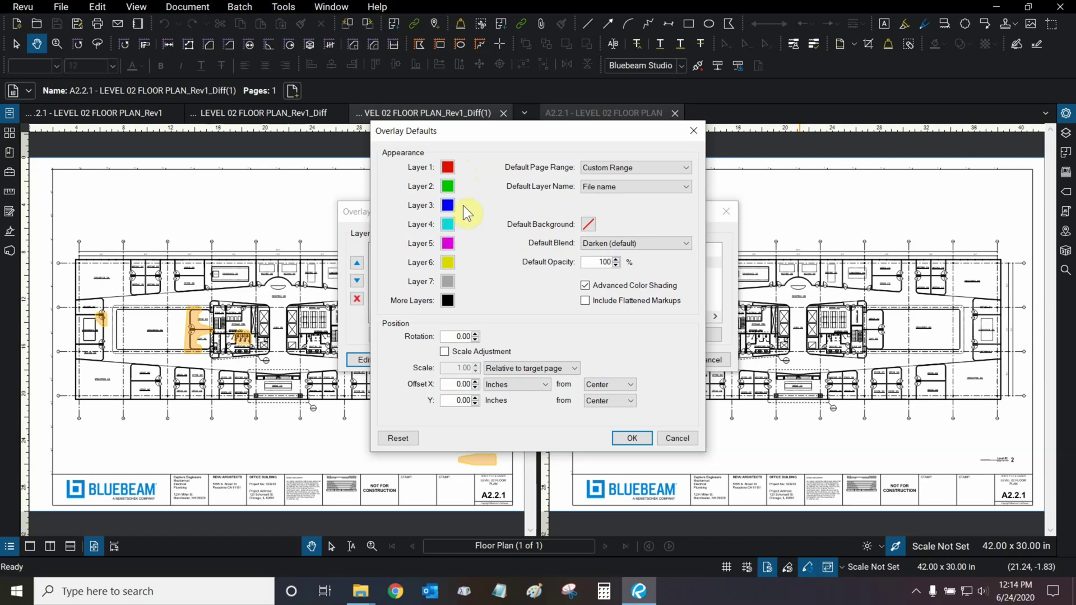
click(631, 169)
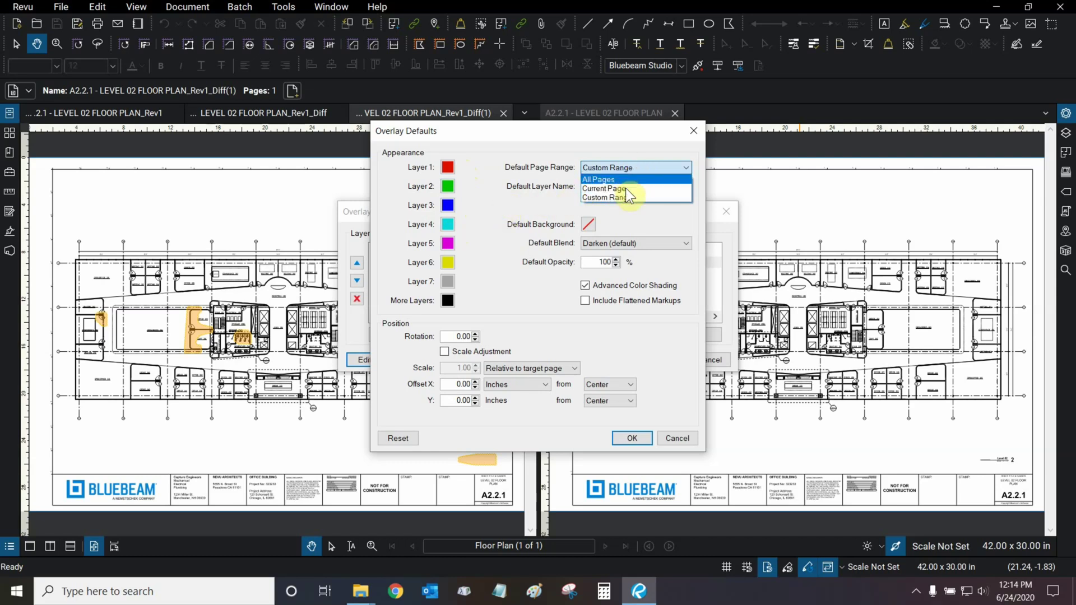
click(540, 206)
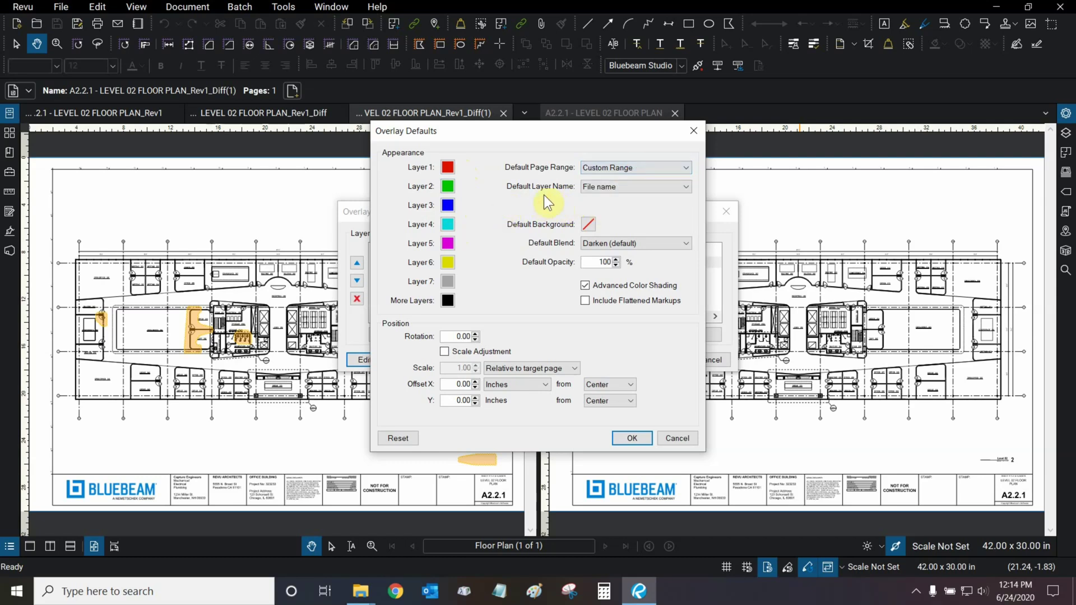
click(656, 240)
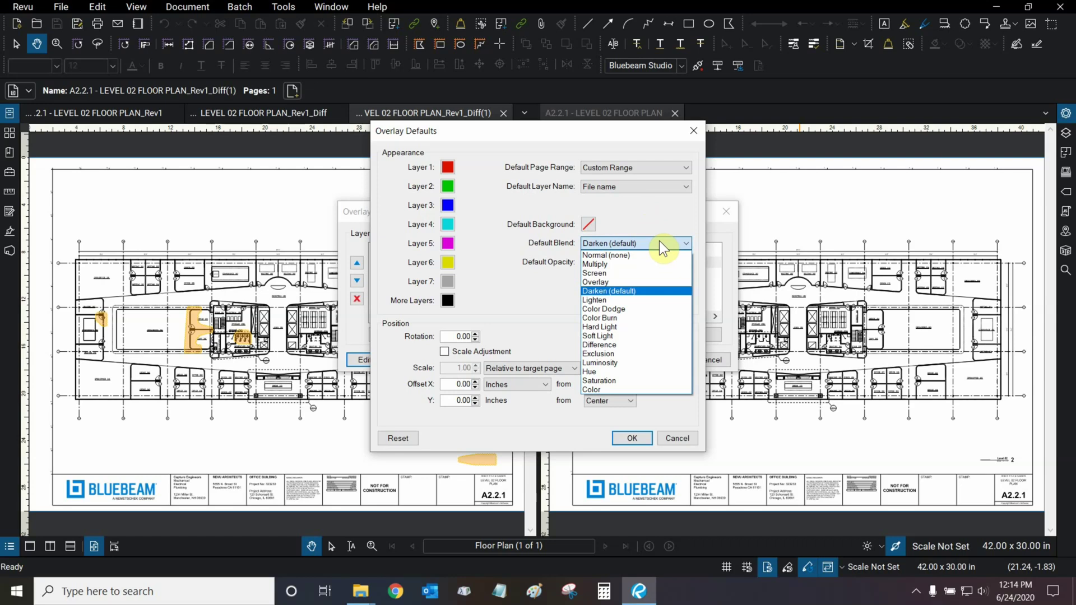
click(630, 212)
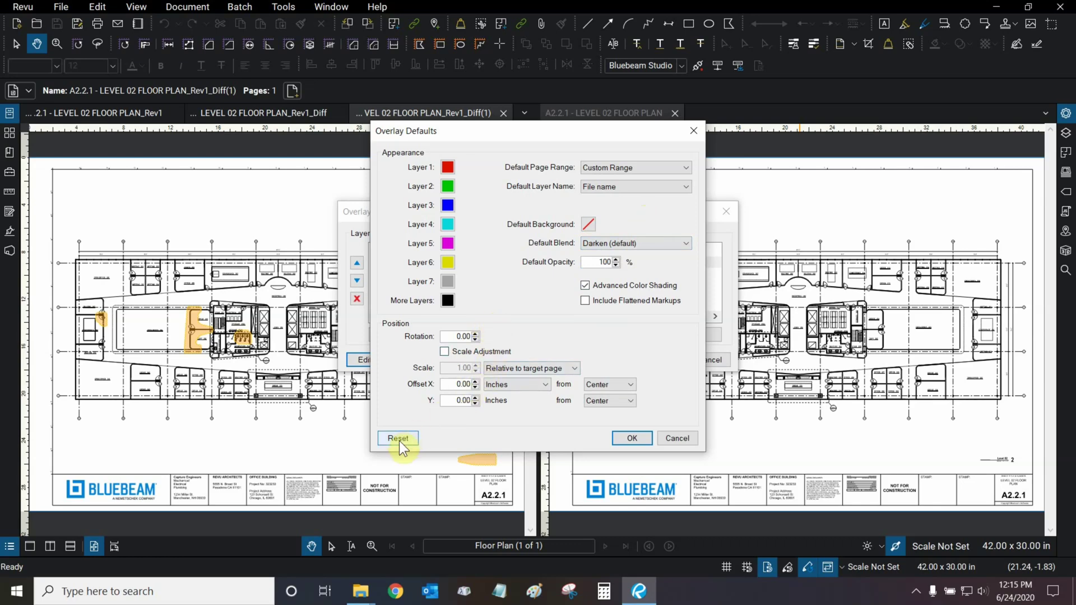
click(628, 438)
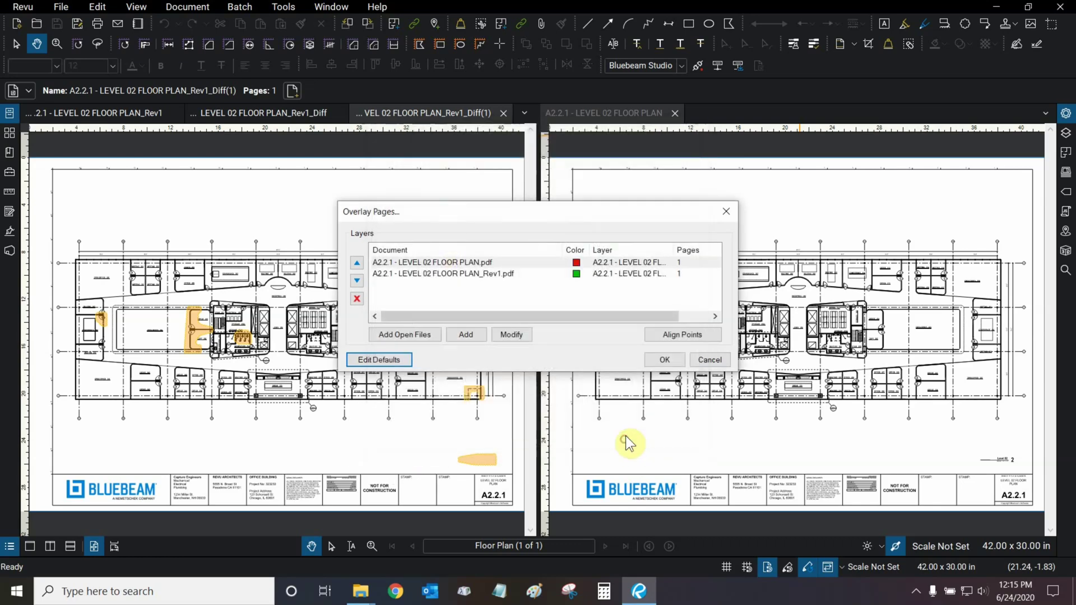
Generate the overlay, move it to the right pane, and show Rev1_Diff on the left.
click(666, 360)
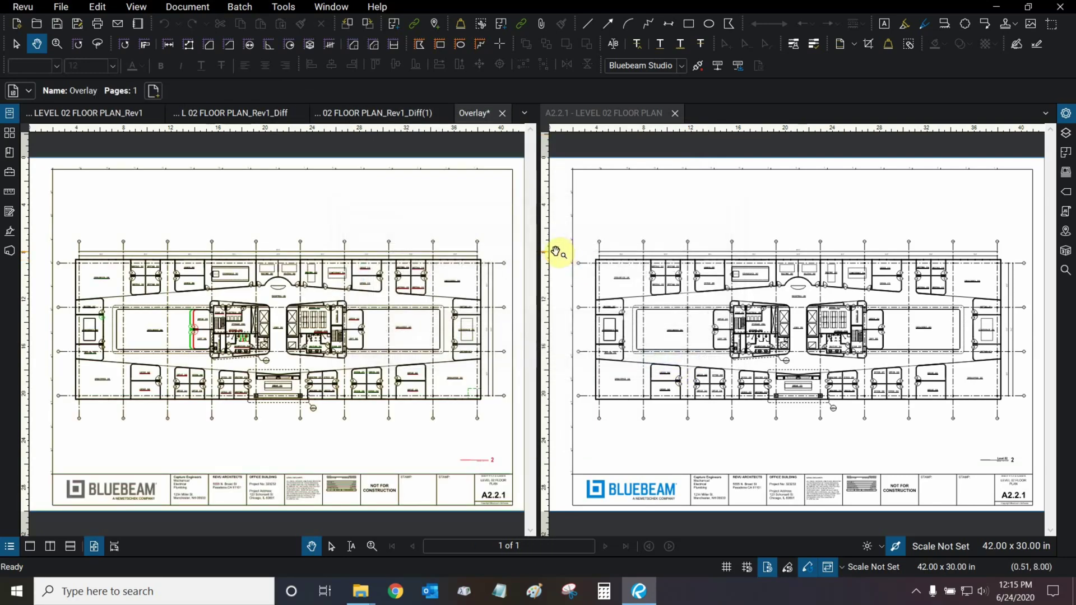
drag(211, 243, 278, 239)
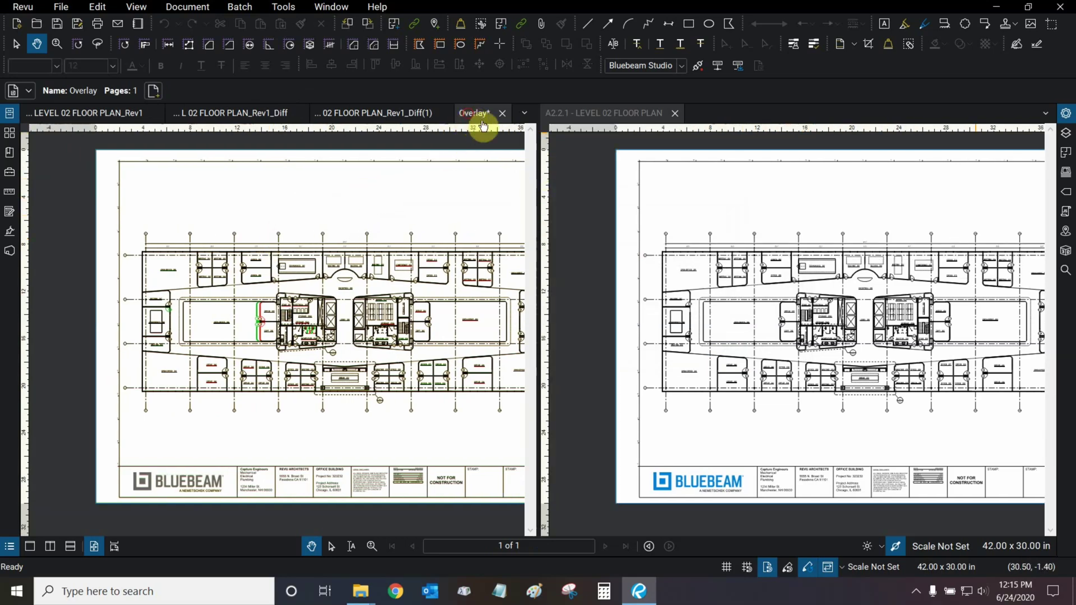
drag(483, 124, 699, 112)
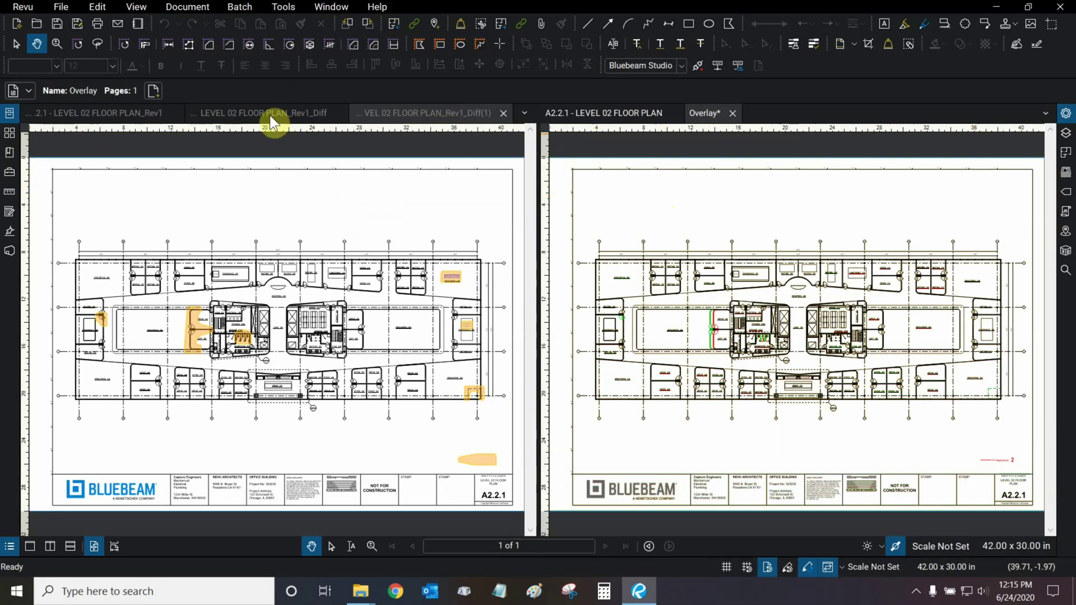
click(286, 112)
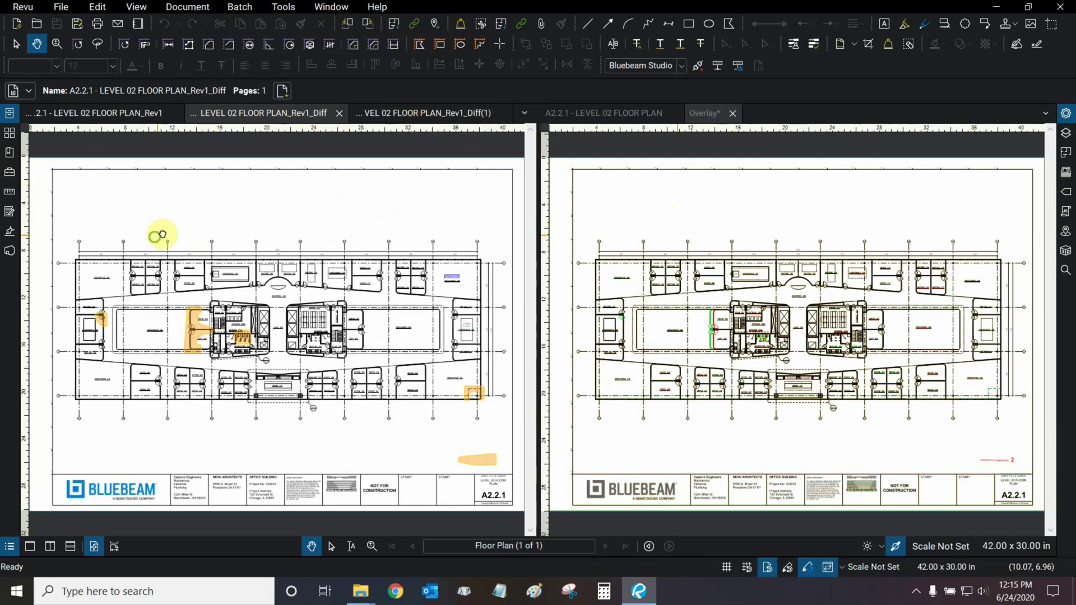
Zoom both panes in on the door changes around Meeting 247 and Conference 246.
drag(159, 233, 269, 252)
scroll(252, 300, up, 6)
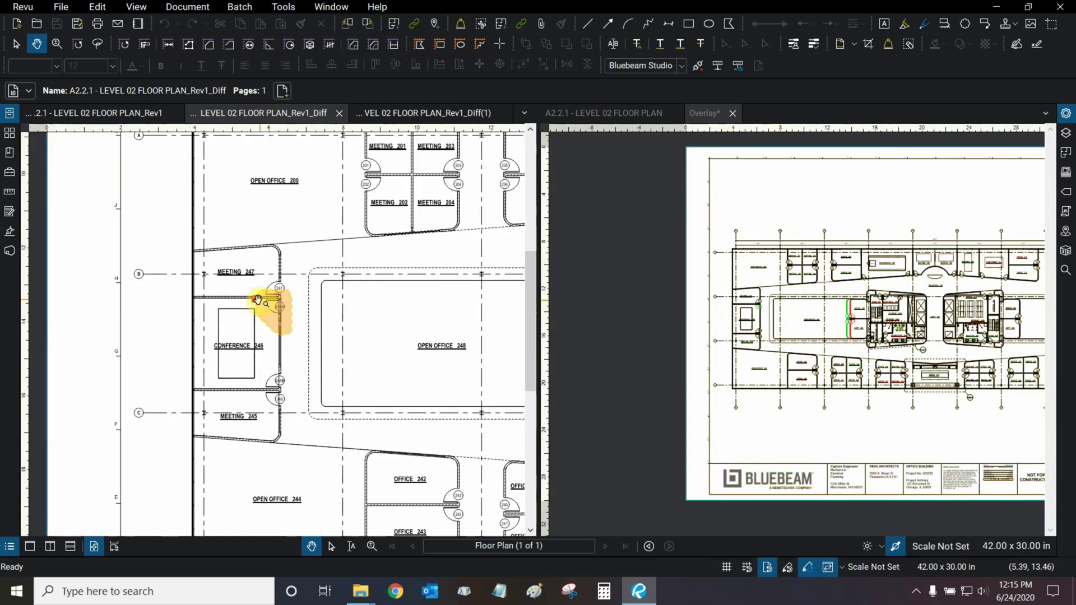
scroll(292, 317, up, 2)
scroll(217, 308, up, 1)
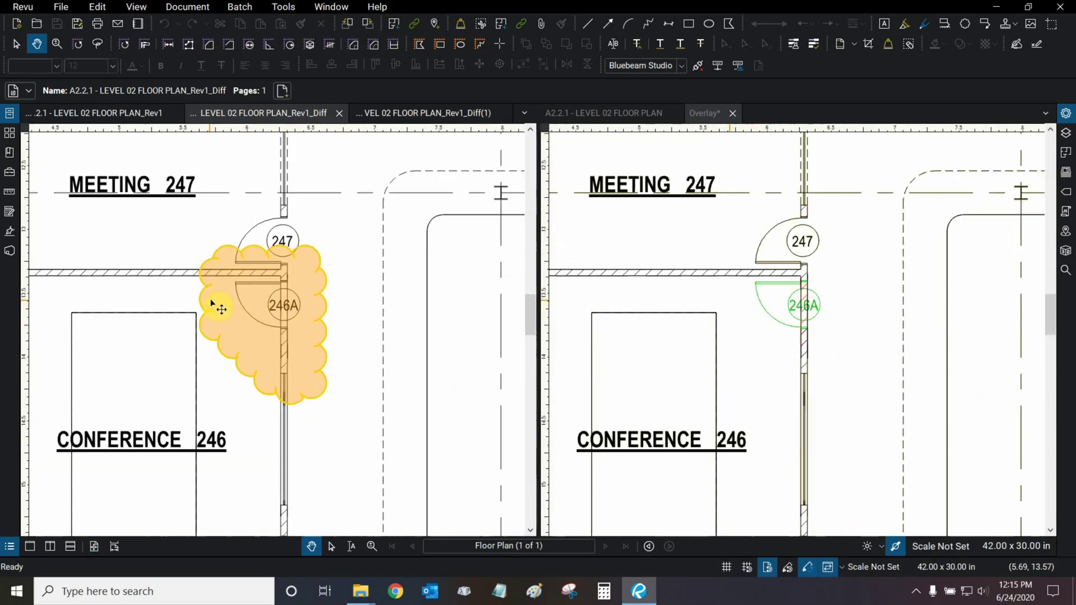
scroll(197, 307, up, 1)
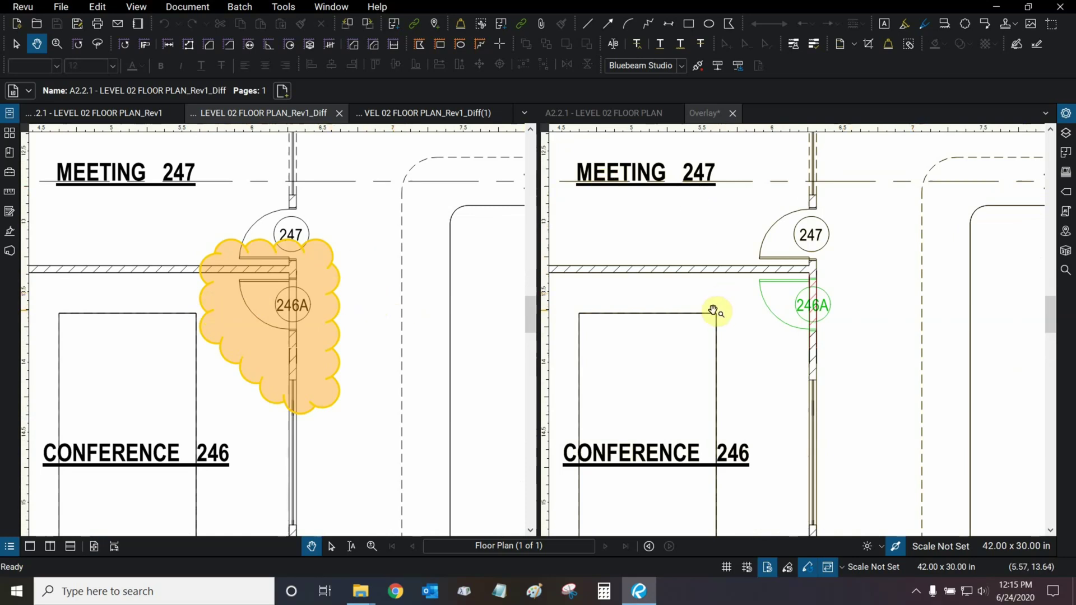
scroll(395, 302, up, 1)
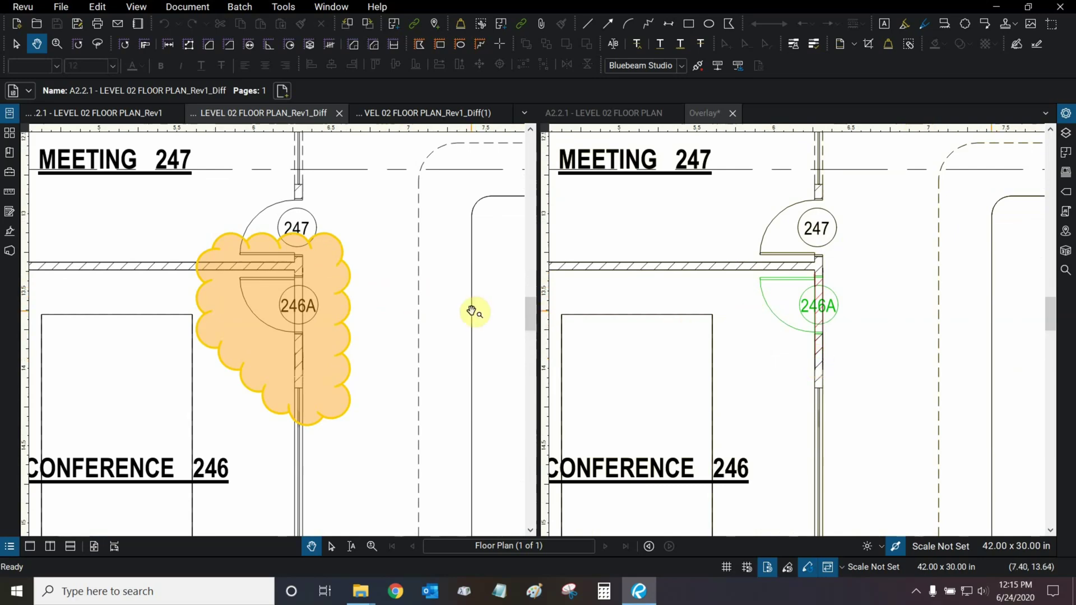
scroll(452, 305, down, 3)
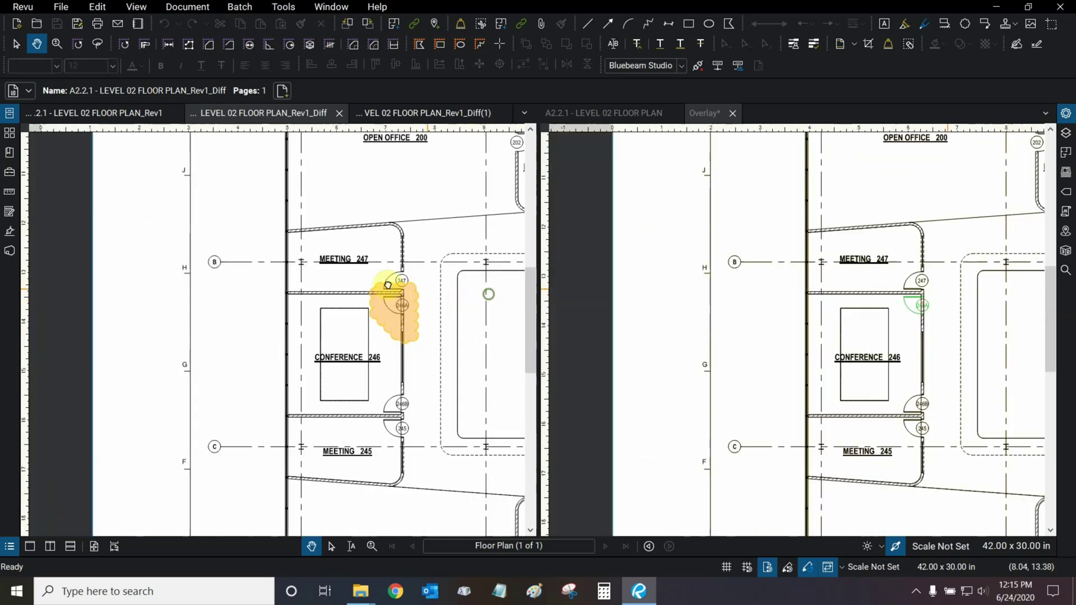
Pan to Office 249 and Copy 250 and zoom in to compare clouds with overlay colours.
drag(487, 292, 242, 282)
drag(384, 288, 193, 268)
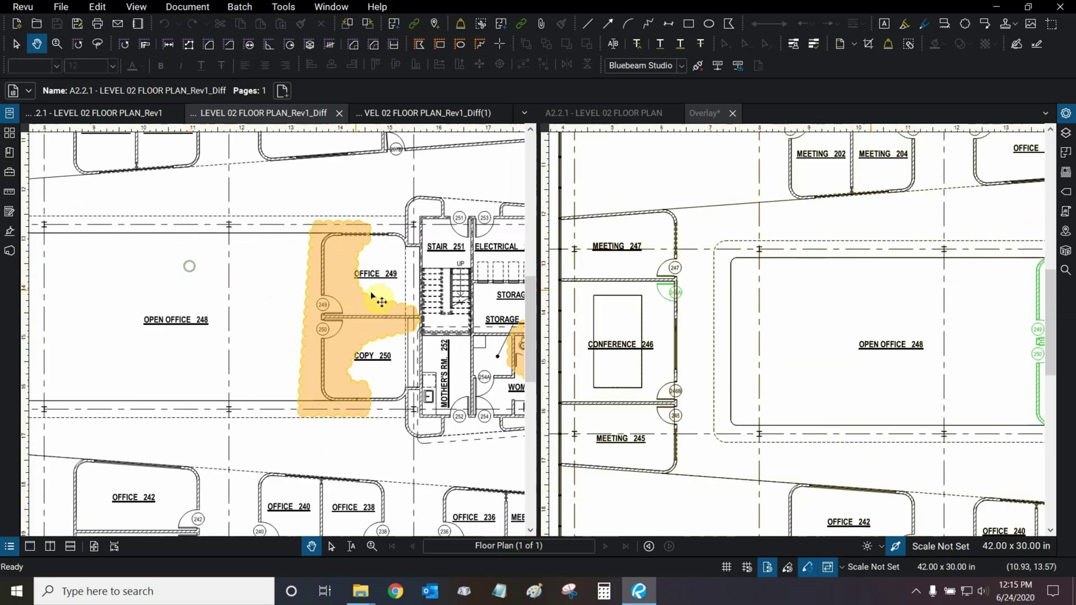
scroll(392, 314, up, 1)
scroll(387, 312, up, 1)
scroll(361, 304, up, 1)
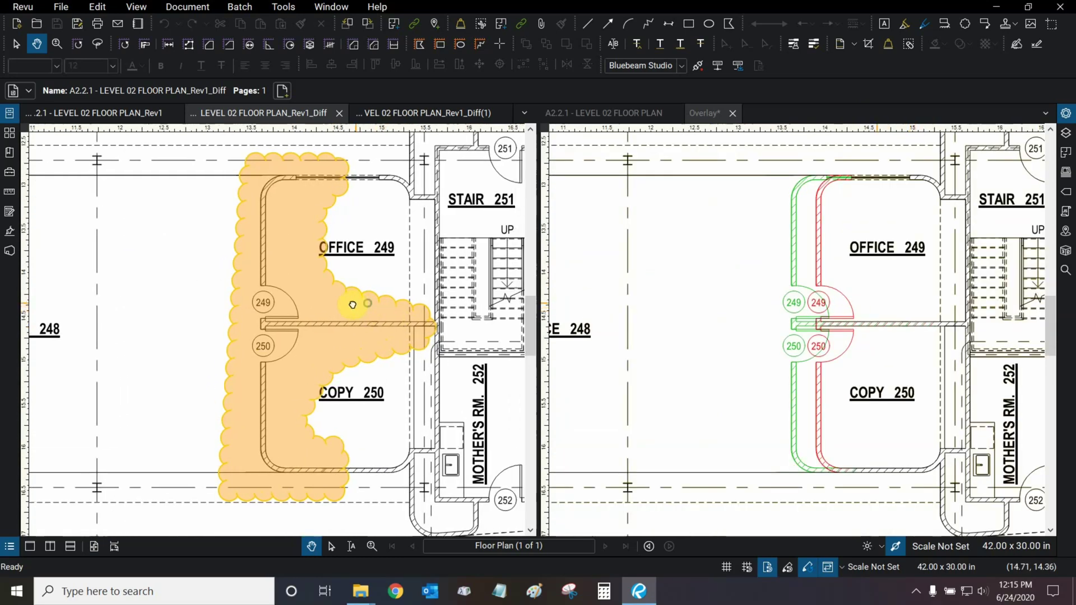
scroll(353, 312, down, 1)
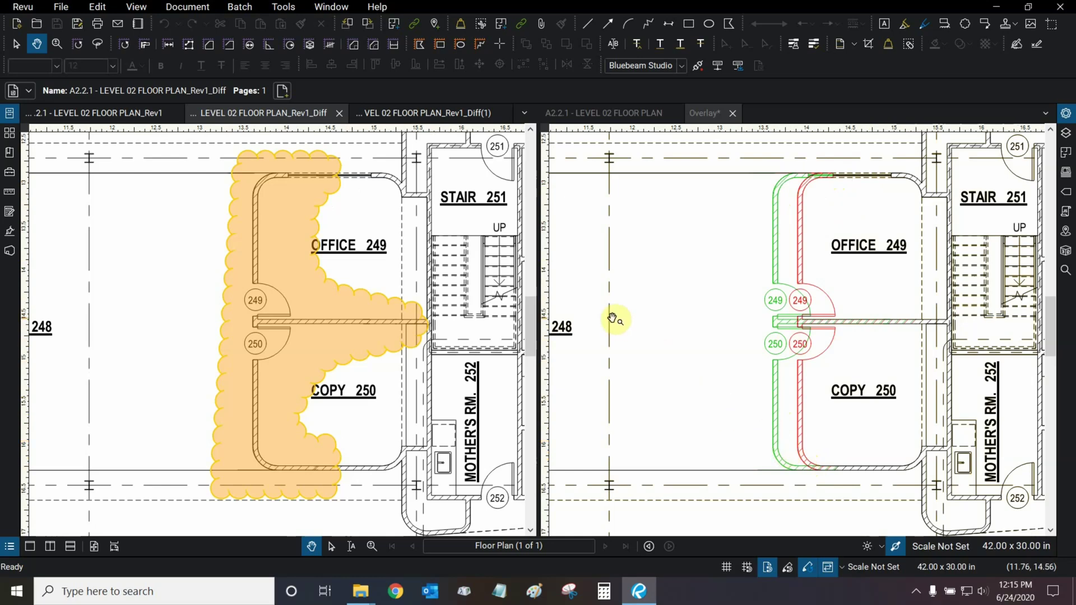
scroll(649, 327, down, 3)
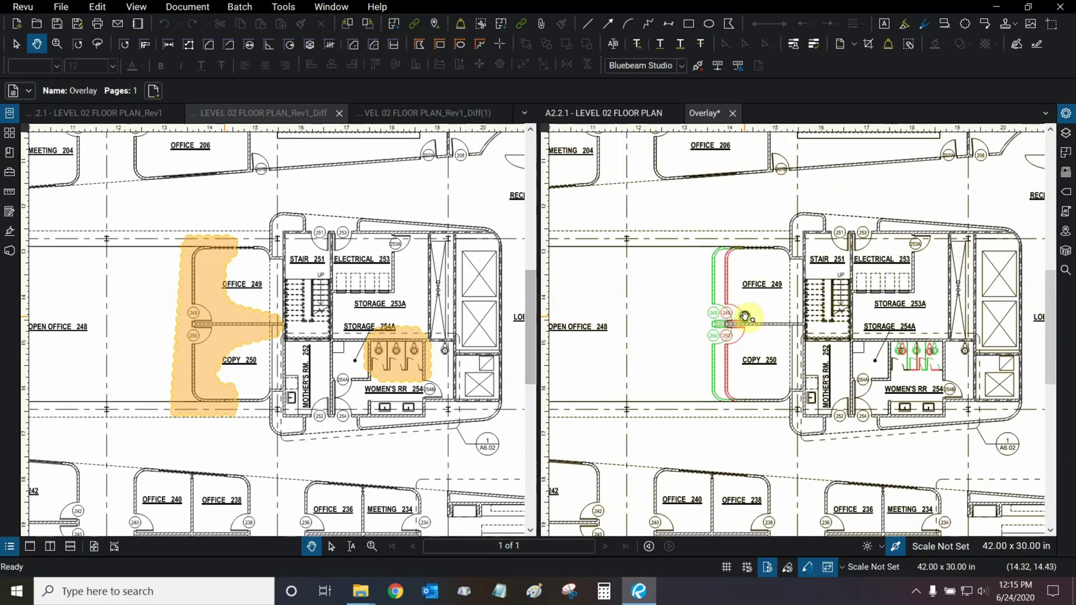
Bring the Women's RR area into view and zoom in on its changes in both panes.
drag(744, 312, 605, 311)
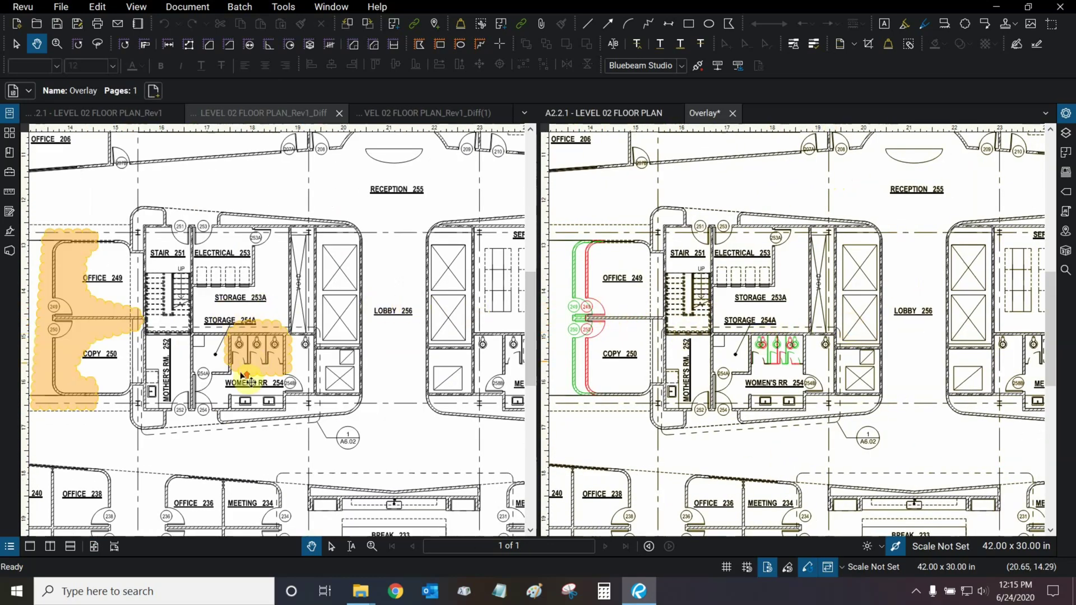
click(248, 376)
scroll(249, 374, up, 2)
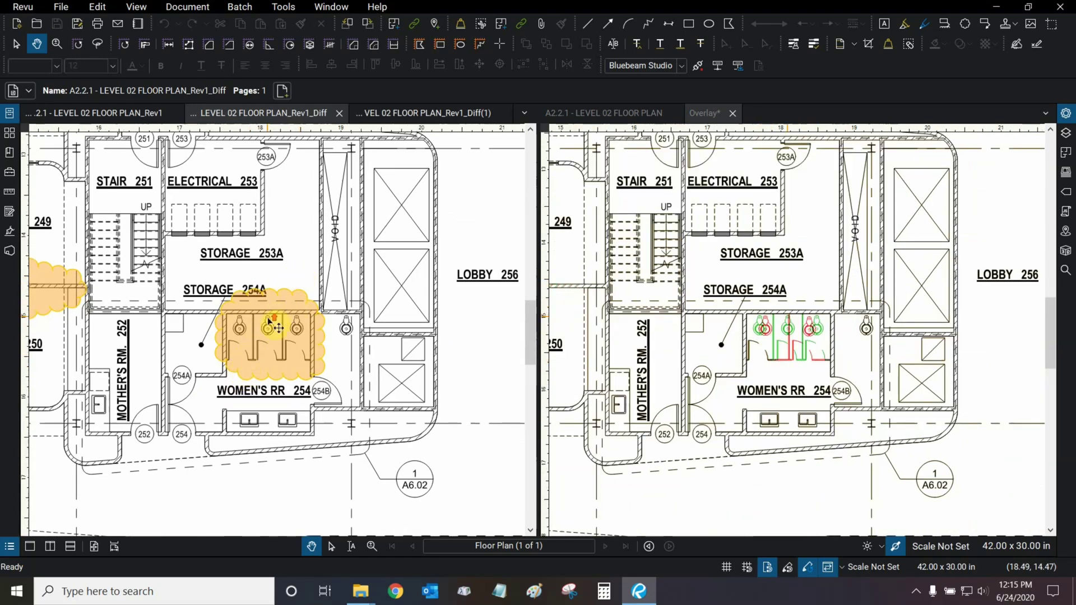
scroll(283, 365, up, 2)
scroll(283, 364, up, 1)
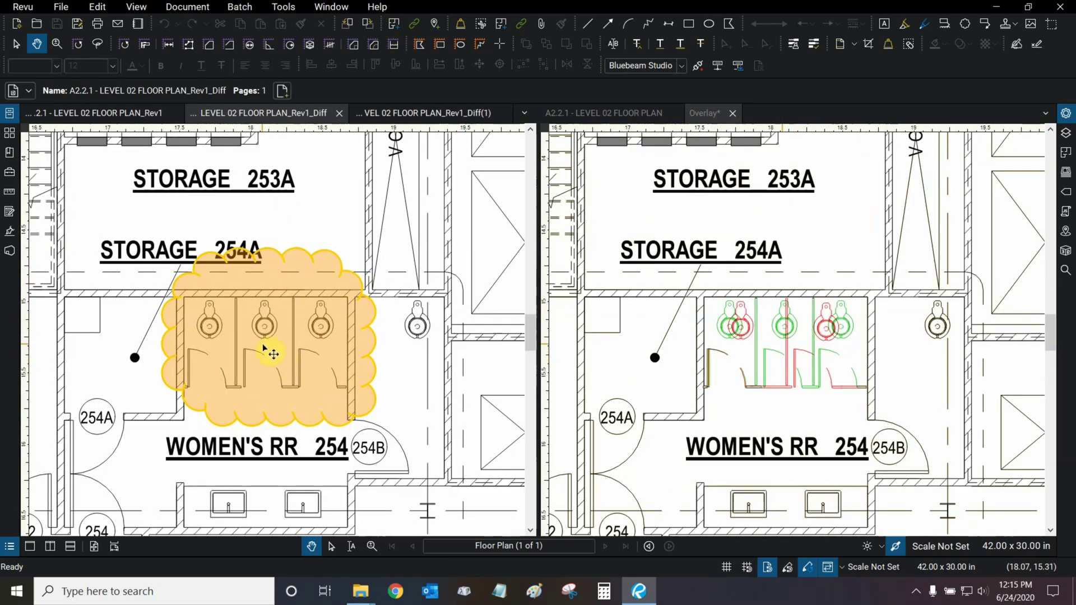
scroll(269, 359, down, 5)
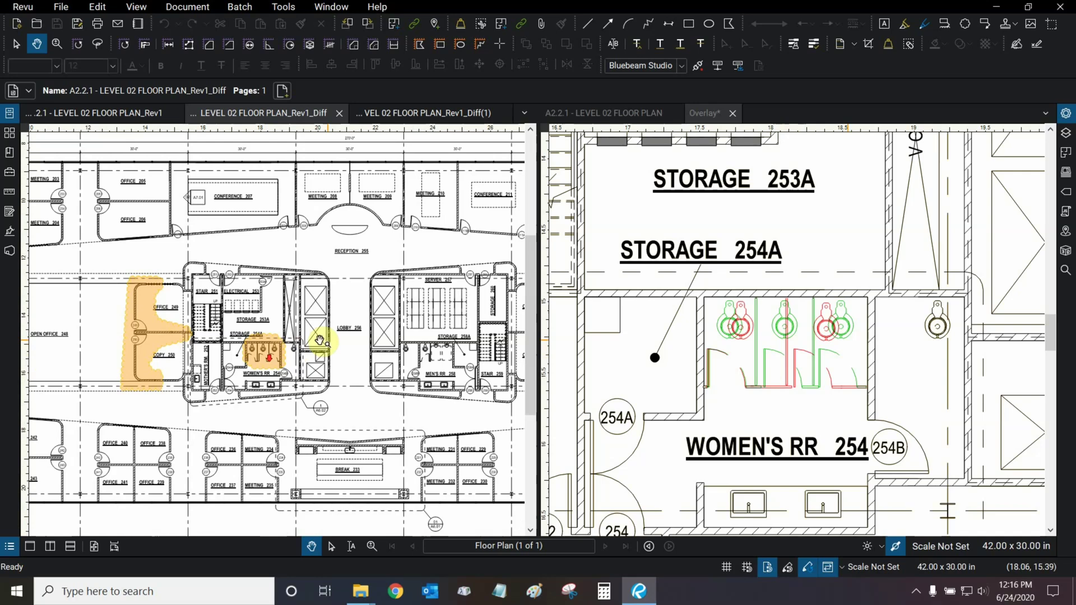
scroll(399, 361, up, 1)
scroll(399, 361, down, 3)
Inspect the Open Office 222 changes, then zoom back out to the full sheet.
scroll(399, 361, right, 4)
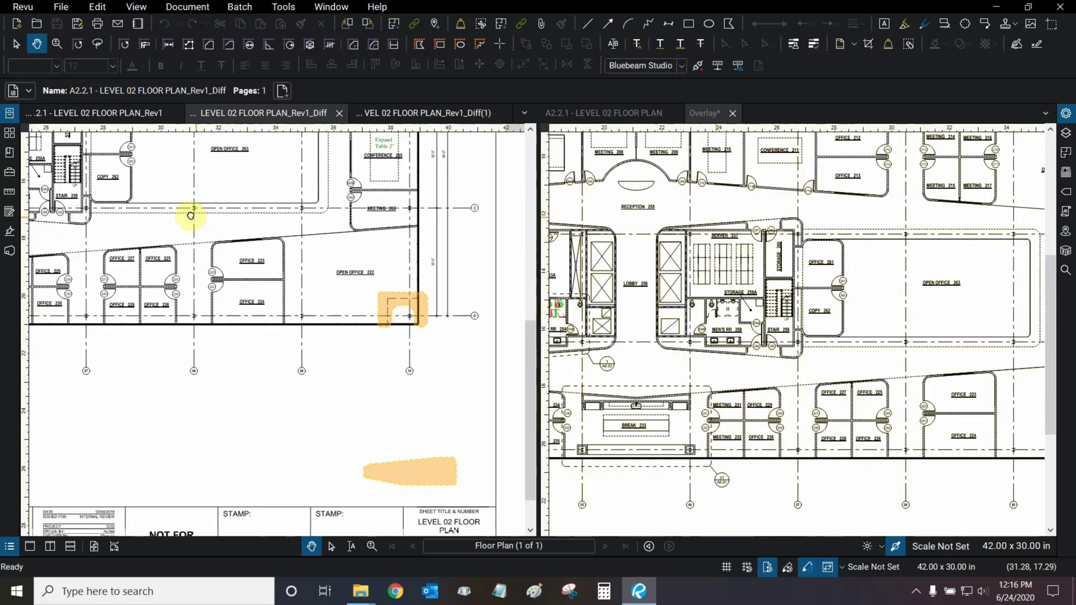
scroll(361, 391, up, 2)
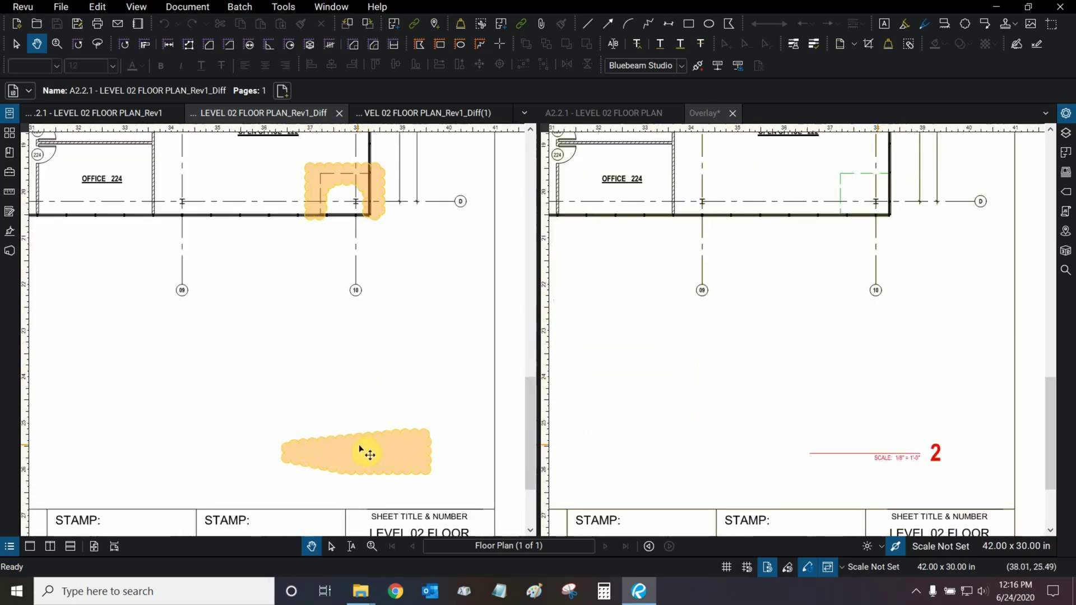
scroll(348, 420, up, 3)
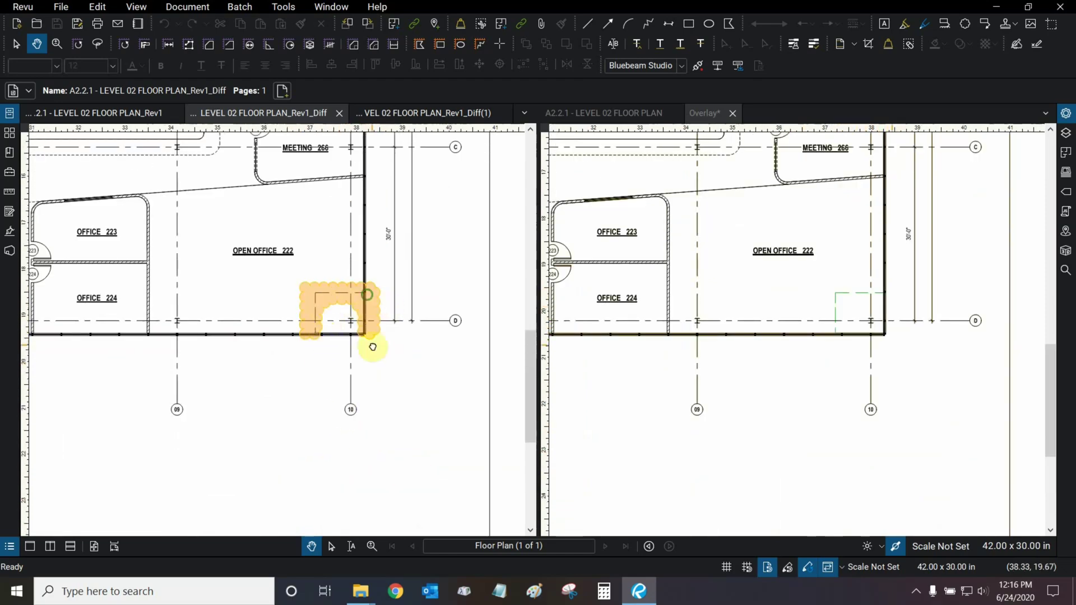
scroll(359, 309, up, 3)
drag(348, 271, 395, 426)
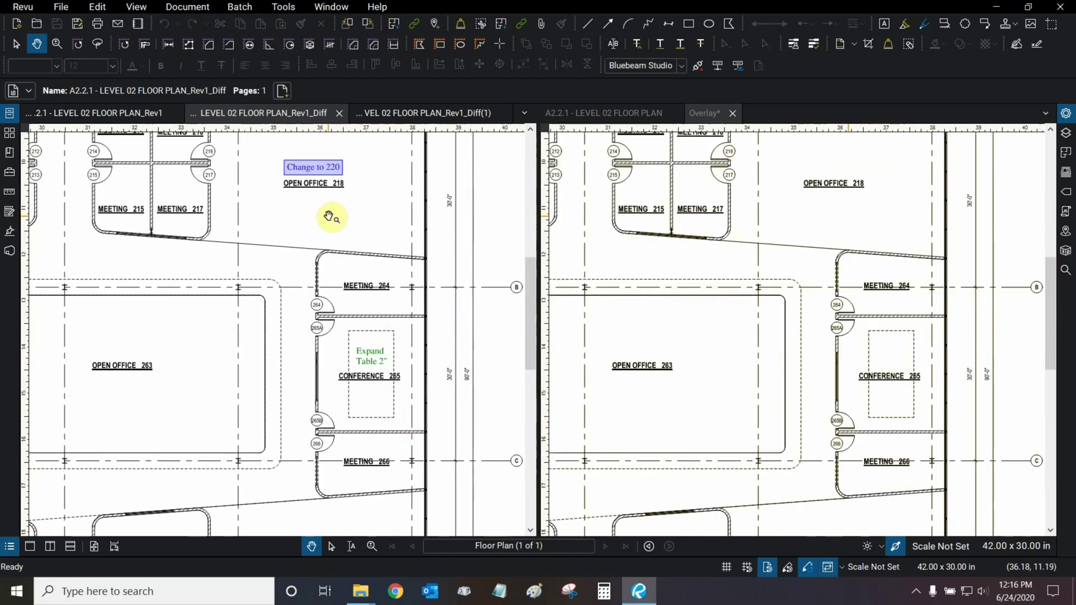
scroll(329, 217, down, 4)
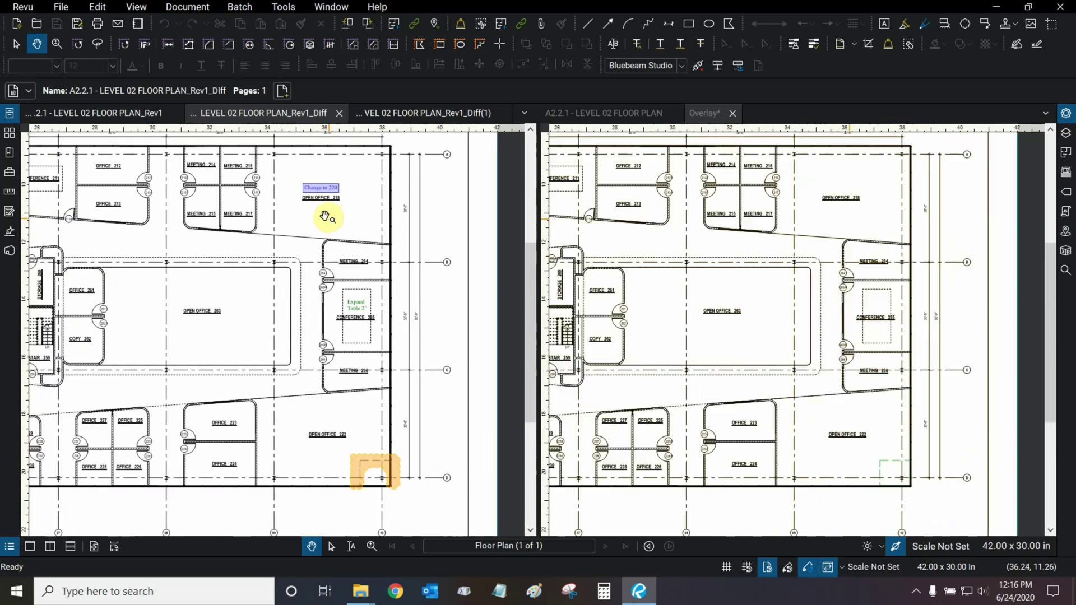
scroll(325, 217, down, 4)
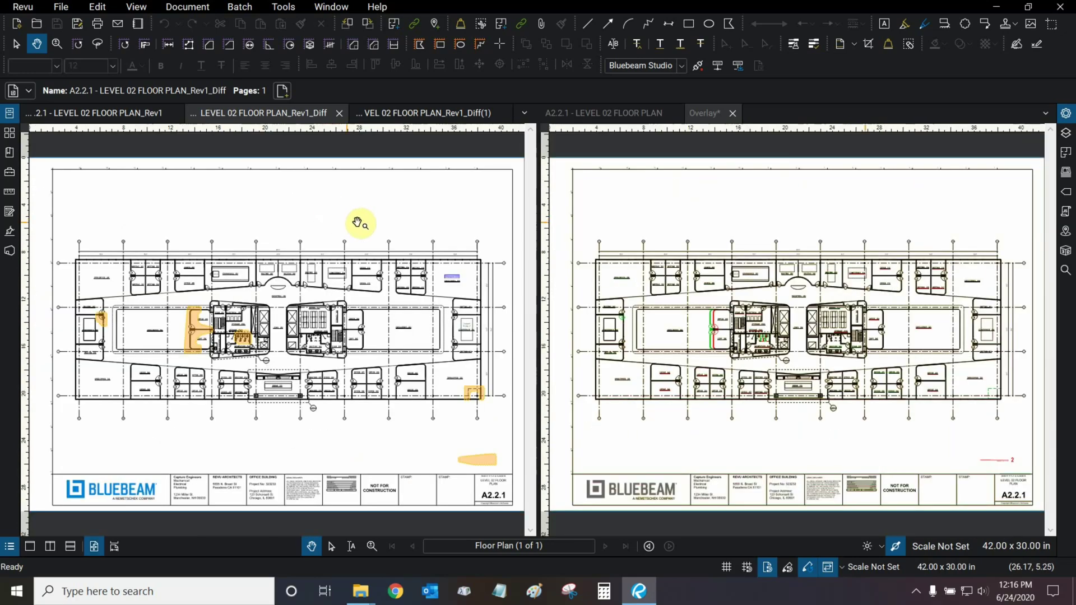